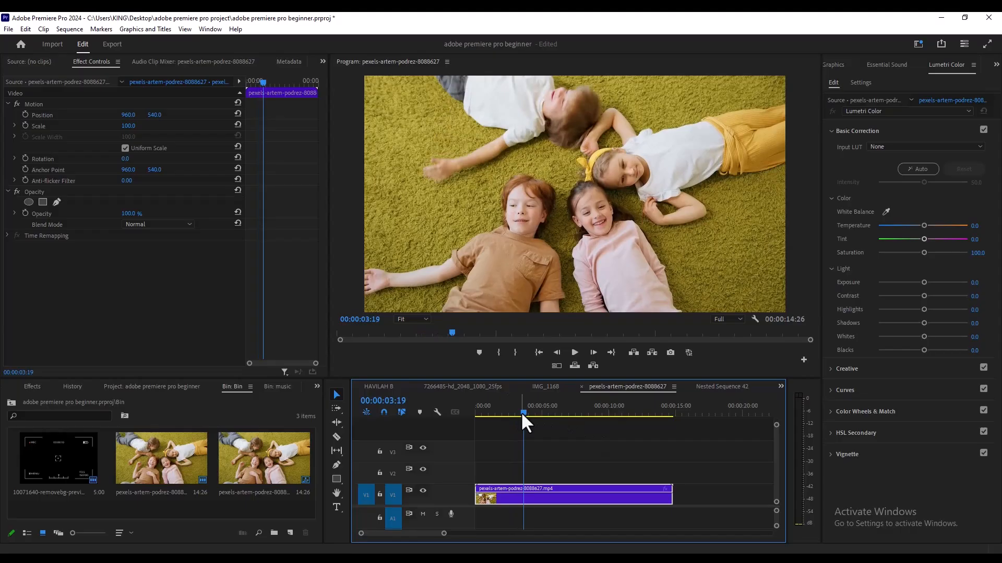
Insert a frame hold segment into the clip at the playhead, 00:00:03:19
right_click(532, 498)
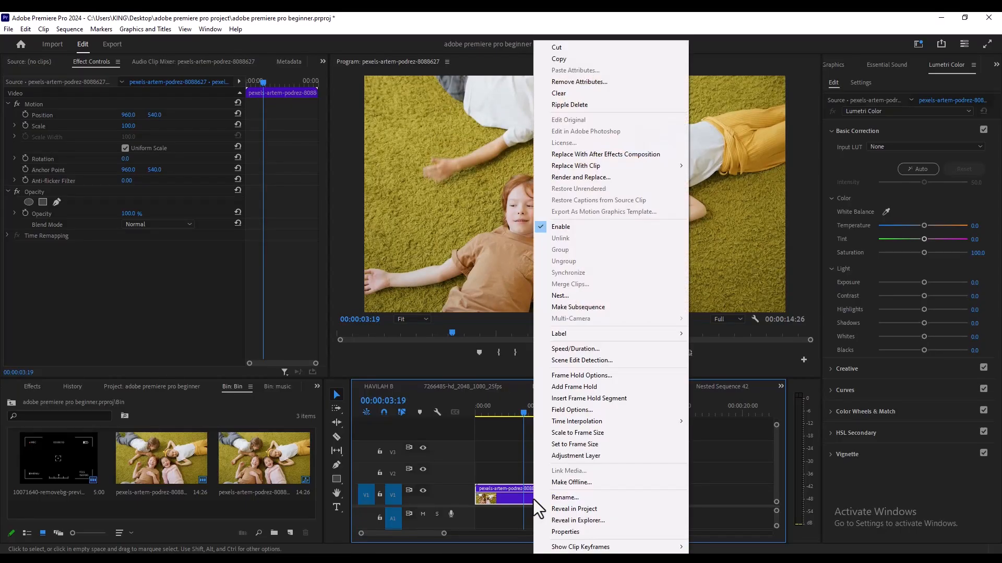
left_click(562, 399)
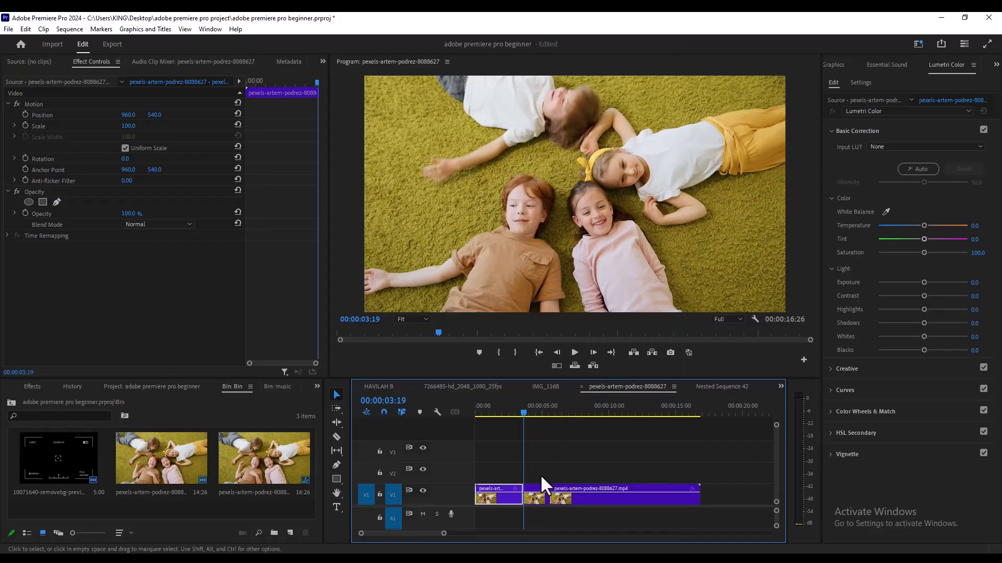
Delete the clip portion that follows the frame hold segment, from 00:00:05:13 onward
left_click_drag(523, 411, 546, 413)
left_click(592, 501)
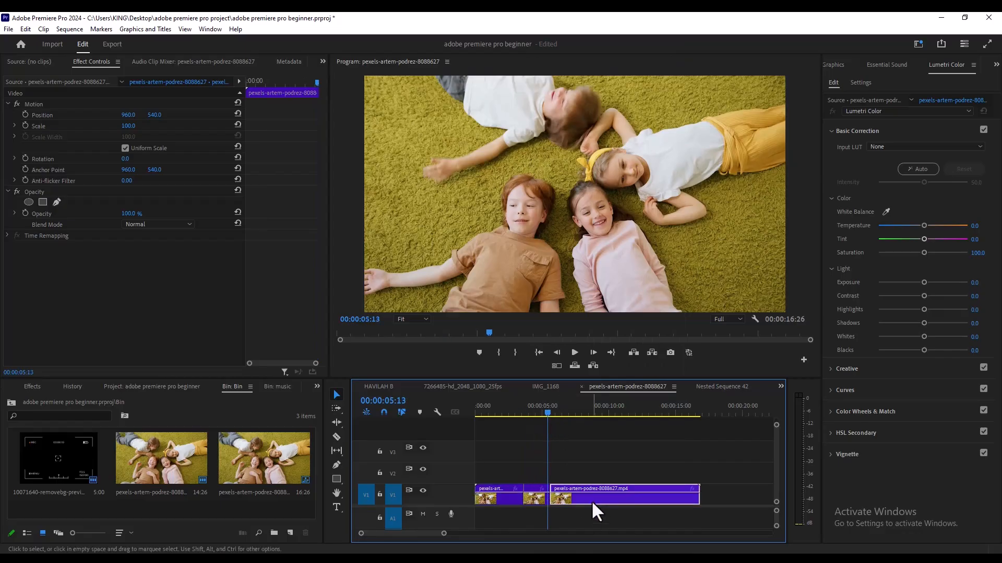
key("Delete")
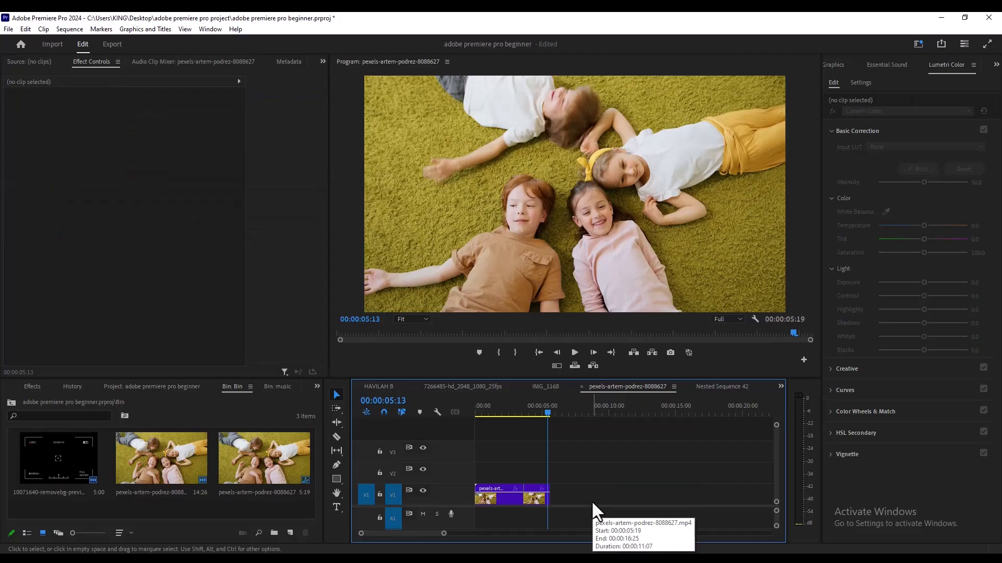
Duplicate the frame hold segment onto track V2 directly above itself
left_click(536, 412)
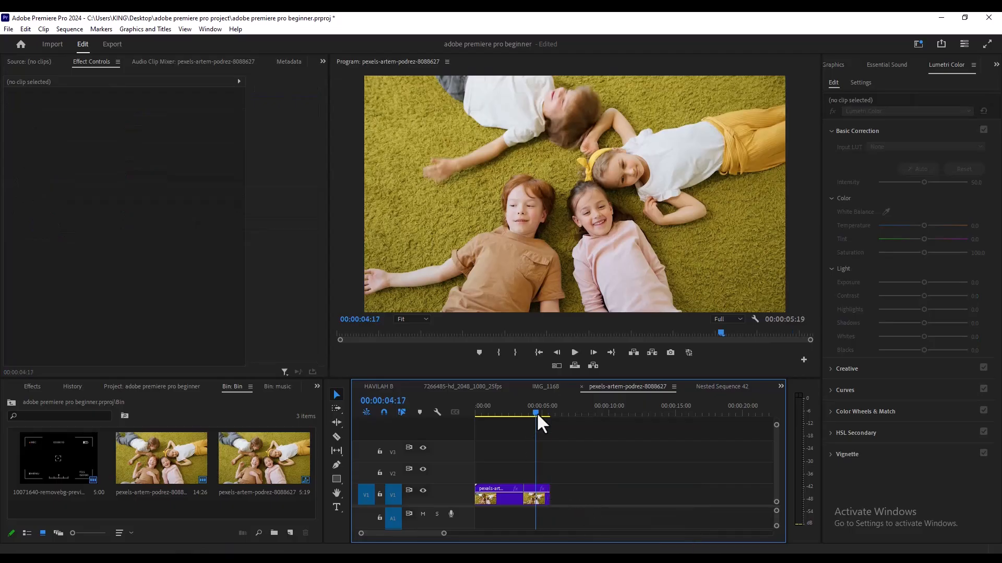
left_click(534, 496)
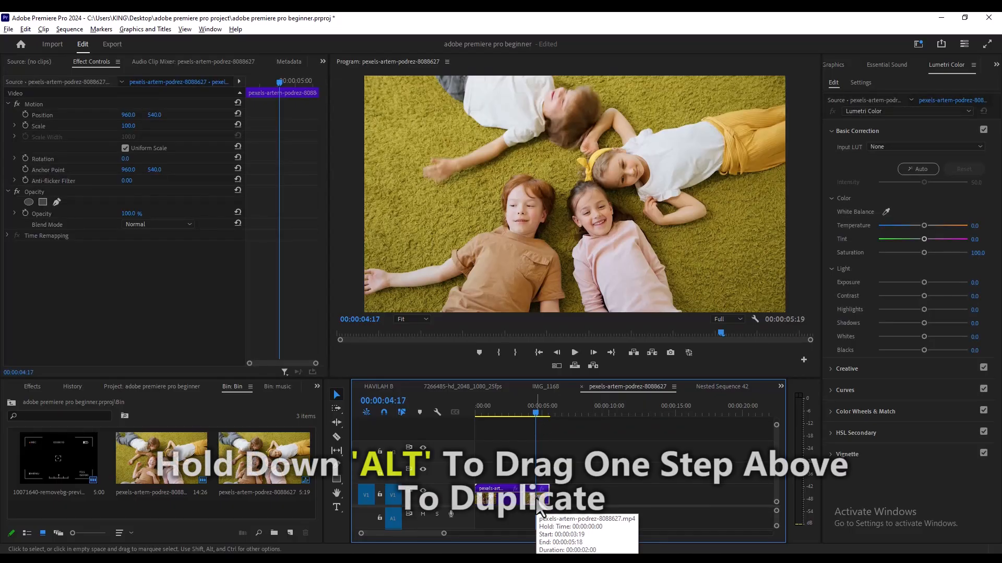
left_click_drag(538, 505, 532, 472)
left_click_drag(443, 533, 426, 530)
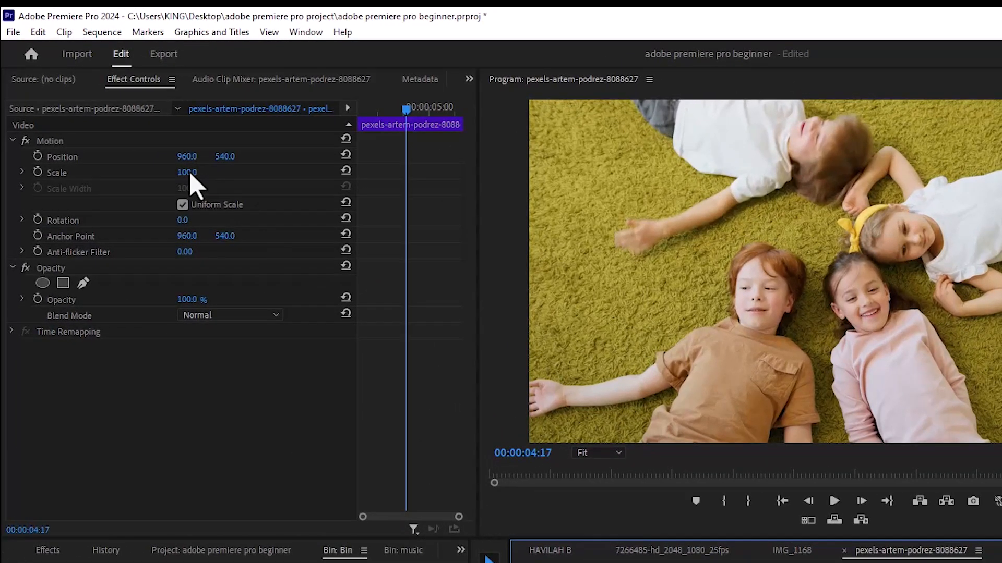
Set the duplicated clip's scale to 67
left_click(187, 172)
type("67")
key("Return")
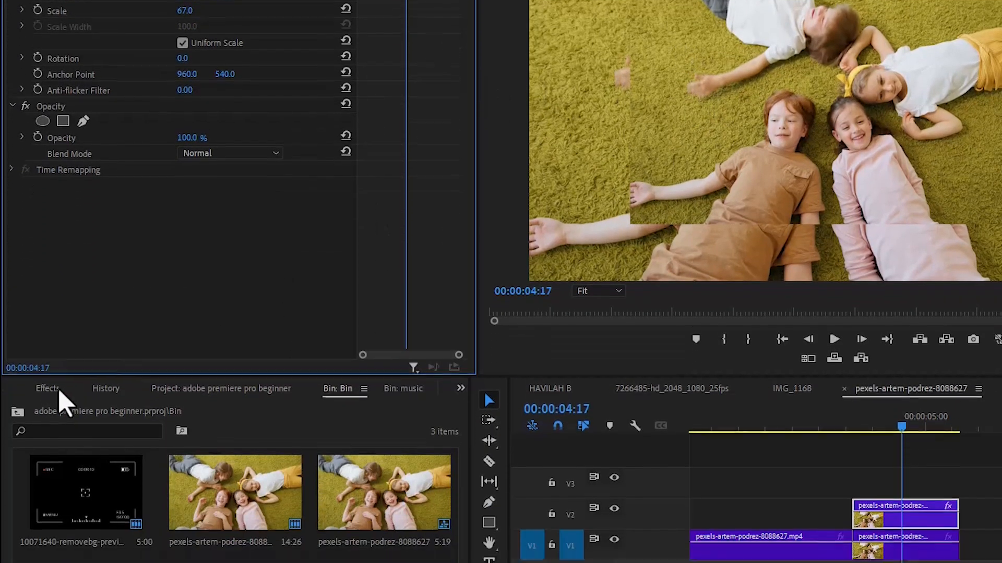
Search the effects library for "paint"
left_click(58, 391)
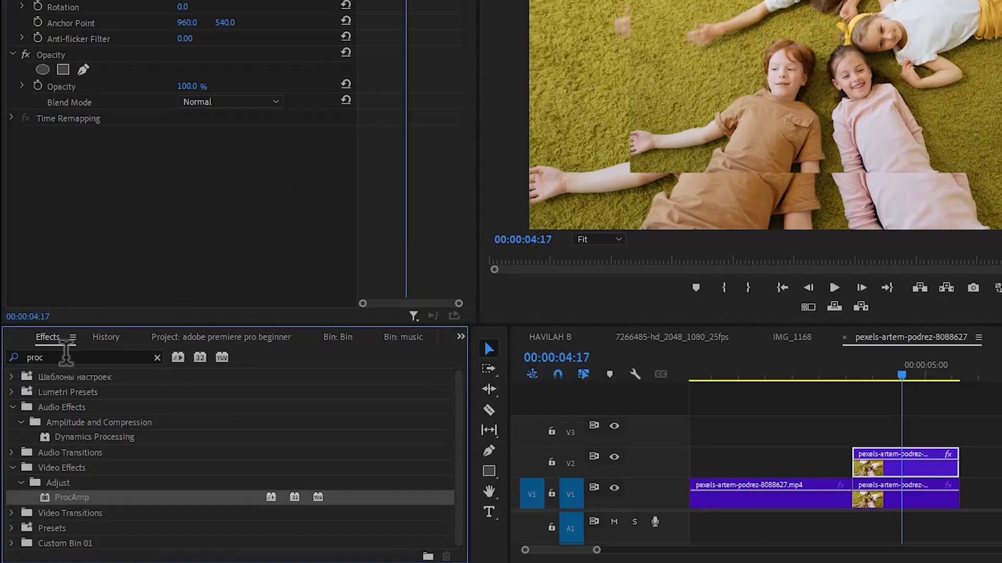
left_click(66, 407)
key("BackSpace")
key("BackSpace")
key("BackSpace")
type("aint")
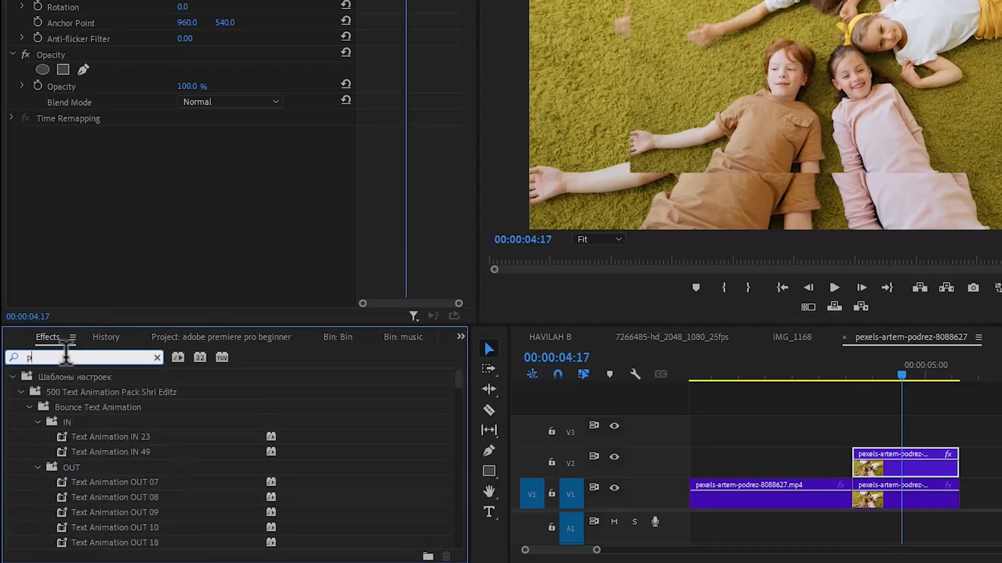
left_click(127, 474)
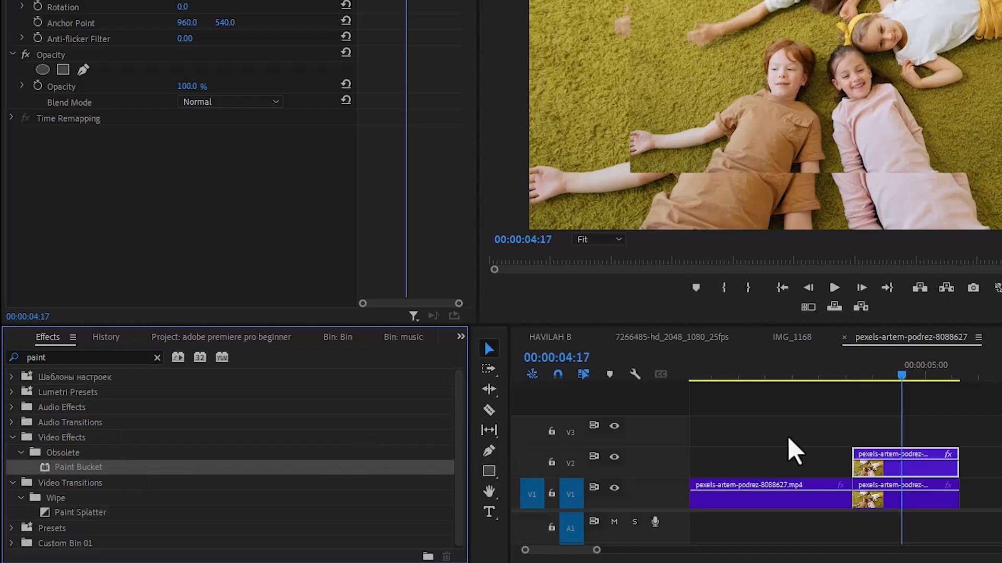
Nest the duplicated clip on track V2 into its own sequence
right_click(887, 471)
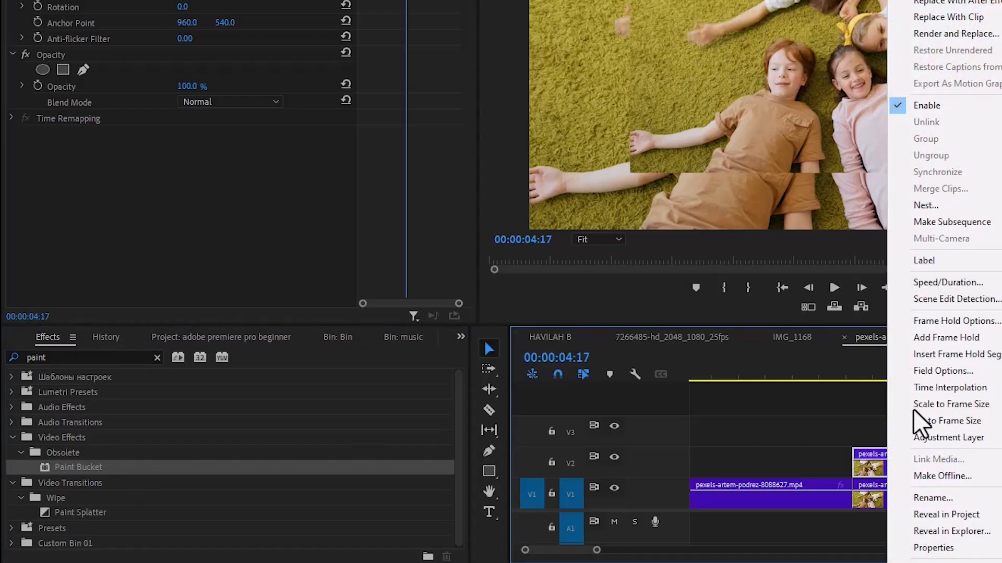
left_click(959, 205)
left_click(707, 209)
Apply Paint Bucket to the nested sequence, setting Fill Selector to Alpha Channel and Stroke to Stroke
mouse_move(139, 468)
left_mouse_down()
mouse_move(551, 441)
mouse_move(827, 446)
mouse_move(879, 459)
left_mouse_up()
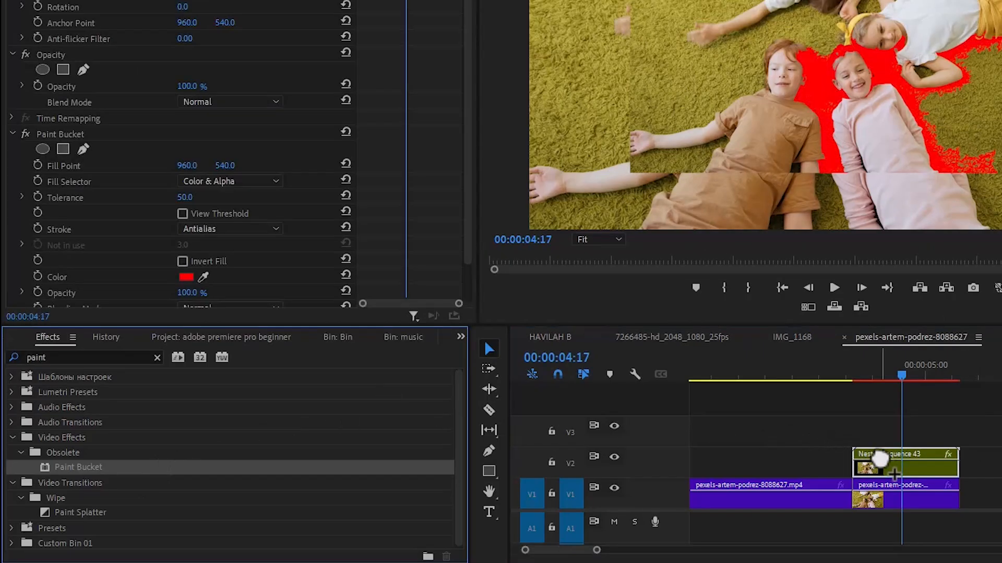
left_click(216, 187)
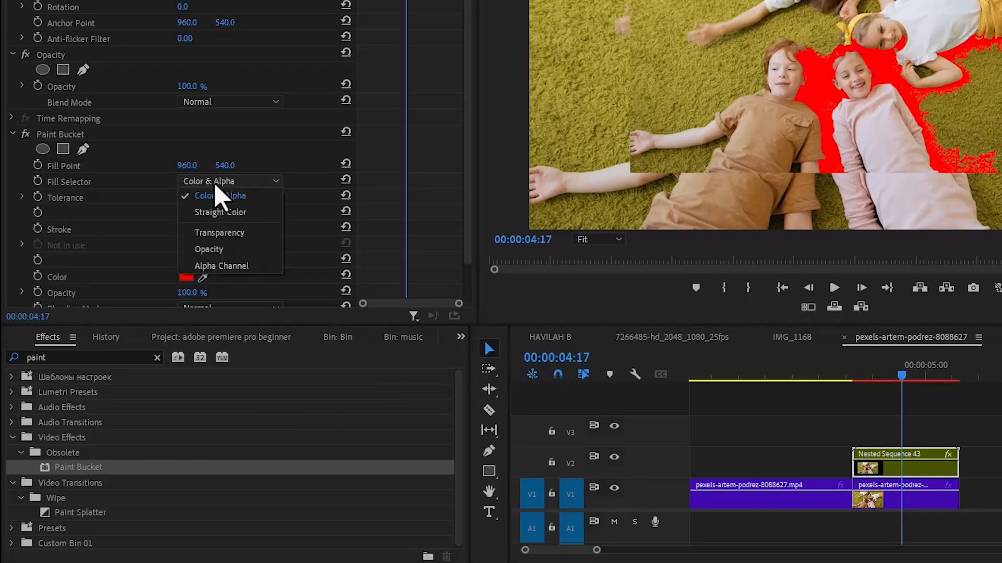
left_click(227, 266)
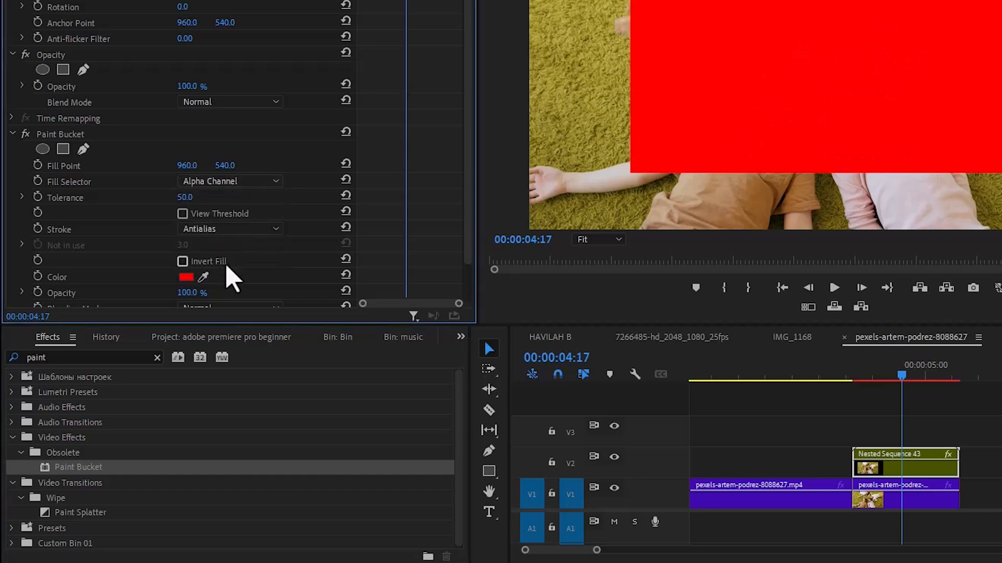
left_click(276, 230)
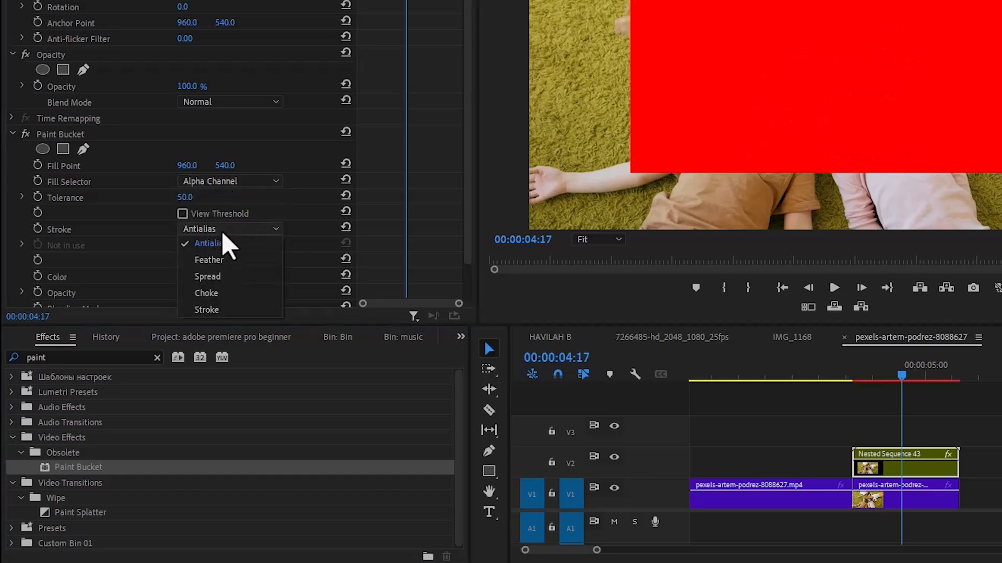
left_click(227, 308)
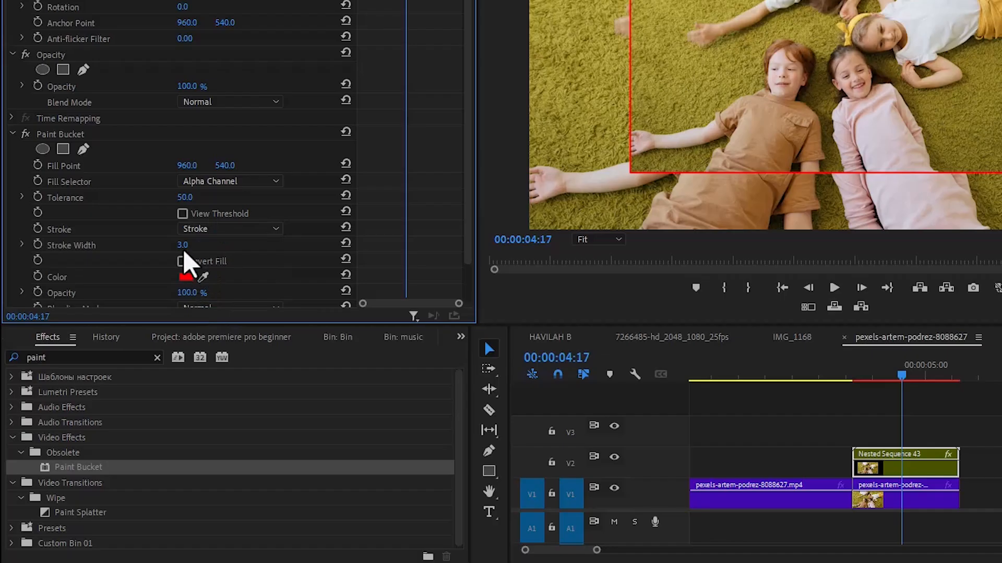
Set the Paint Bucket stroke width to 10
left_click(184, 246)
type("10")
key("Return")
Set the Paint Bucket colour to white and the stroke width to 8
left_click(186, 277)
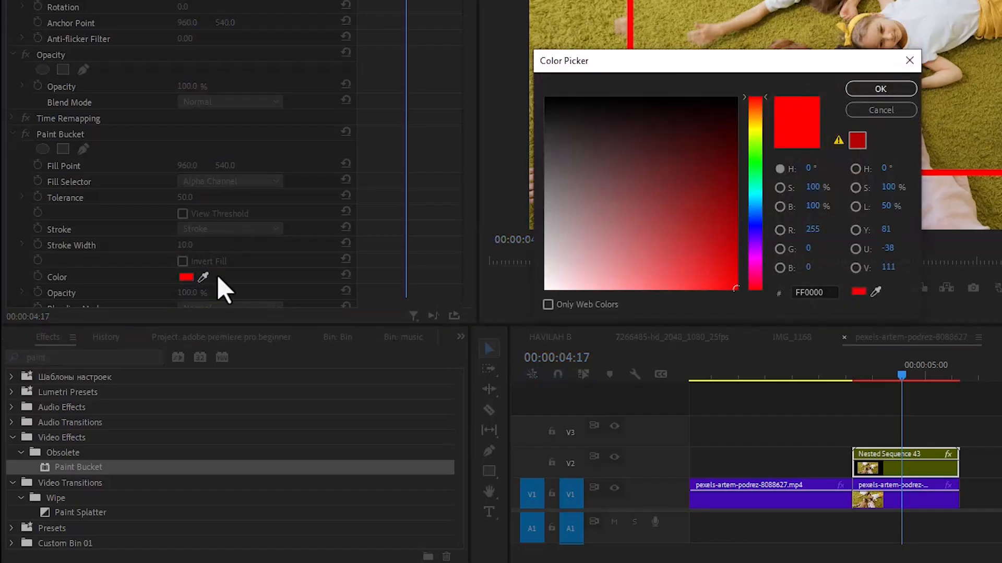
left_click(544, 287)
left_click(856, 91)
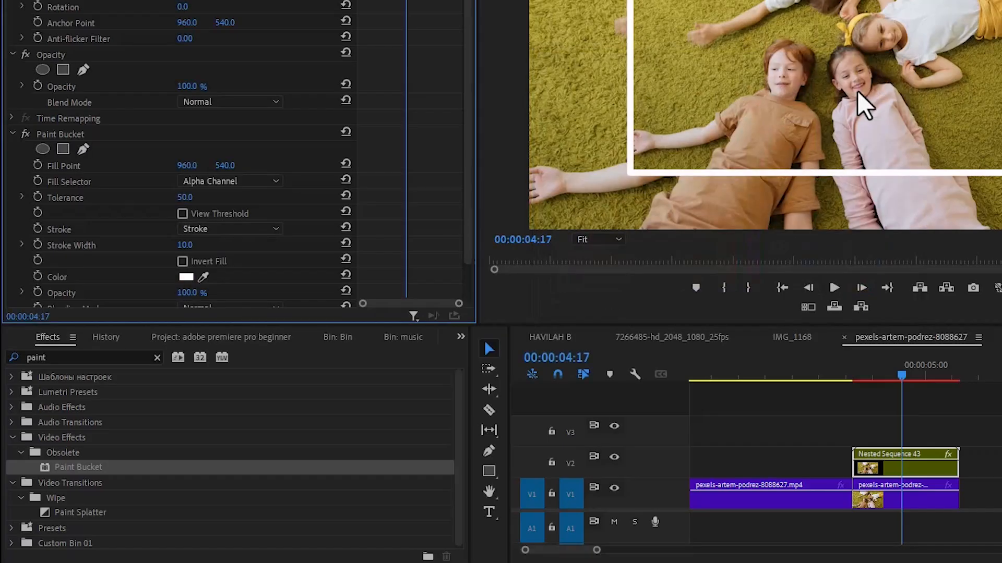
left_click(189, 244)
key("Return")
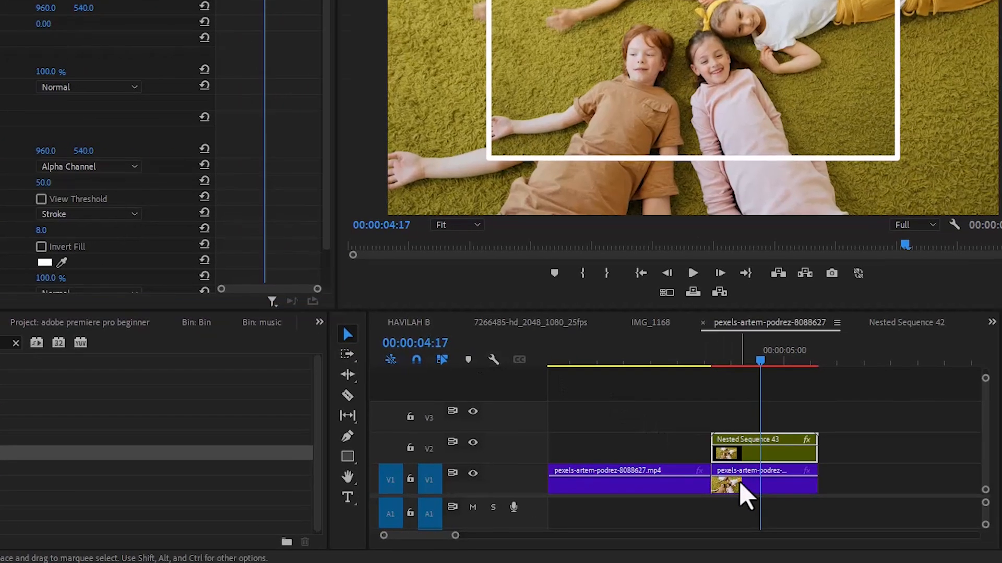
Select the background clip on V1, set its Lumetri saturation to 0 and raise its contrast
left_click(746, 496)
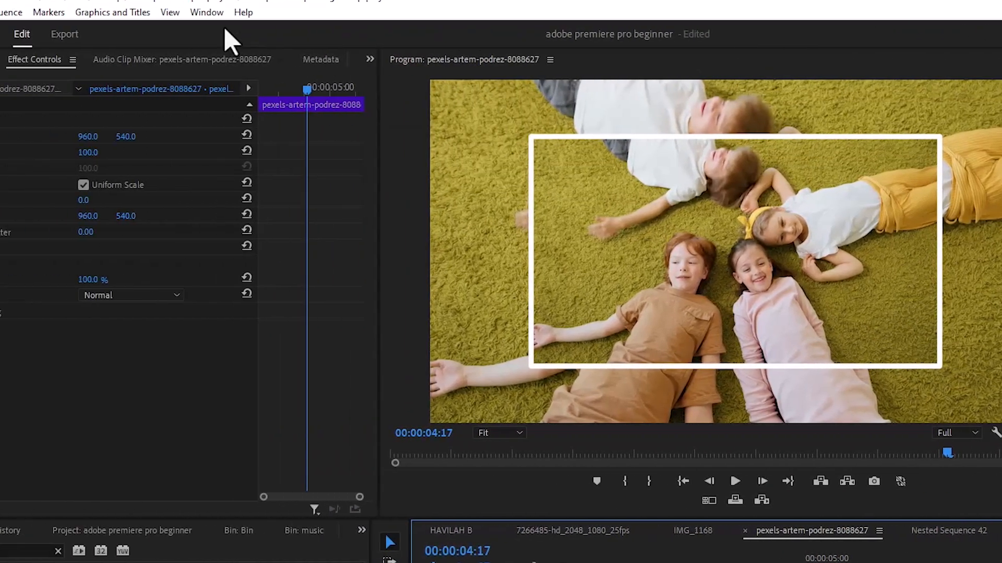
left_click(207, 12)
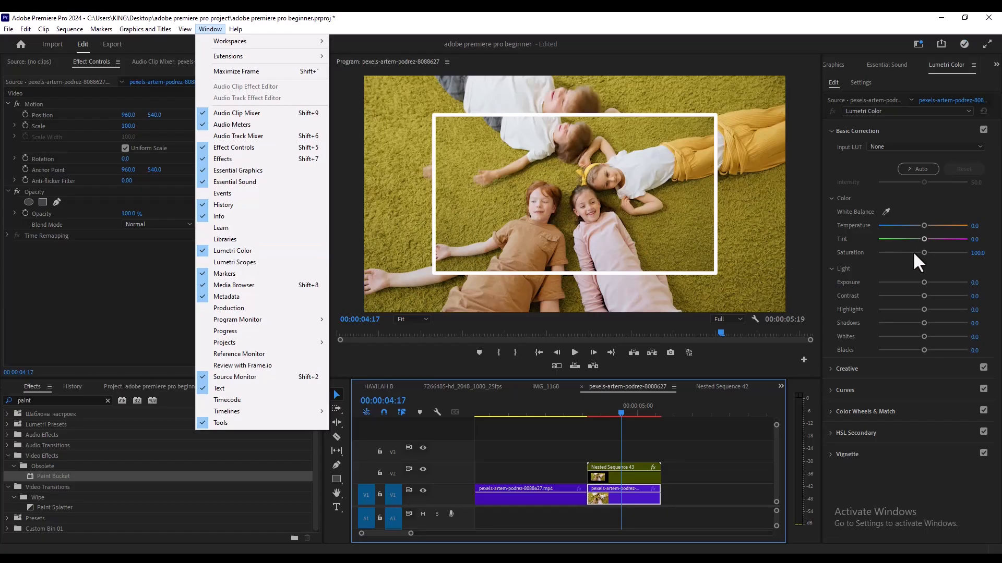
left_click(916, 254)
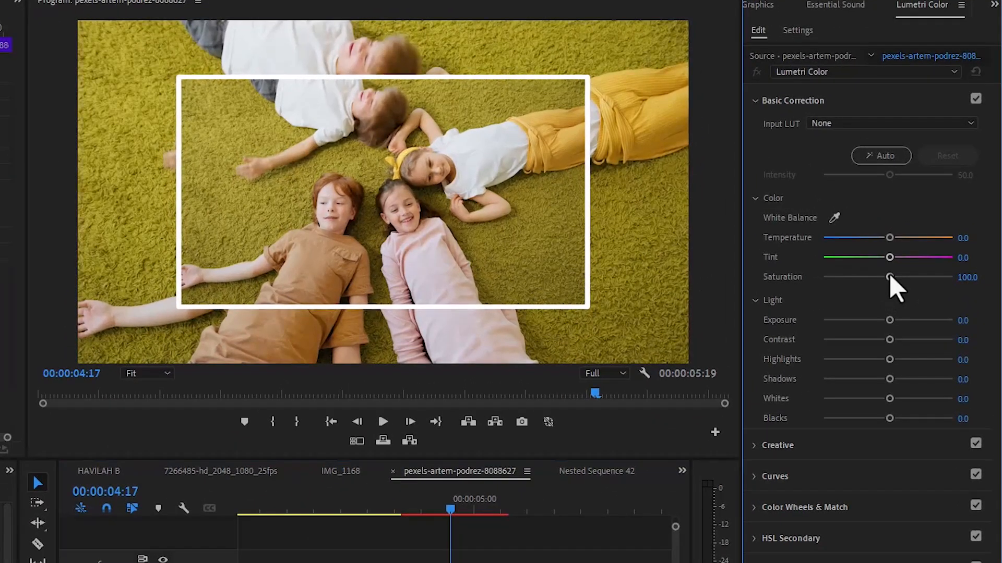
left_click_drag(923, 252, 801, 286)
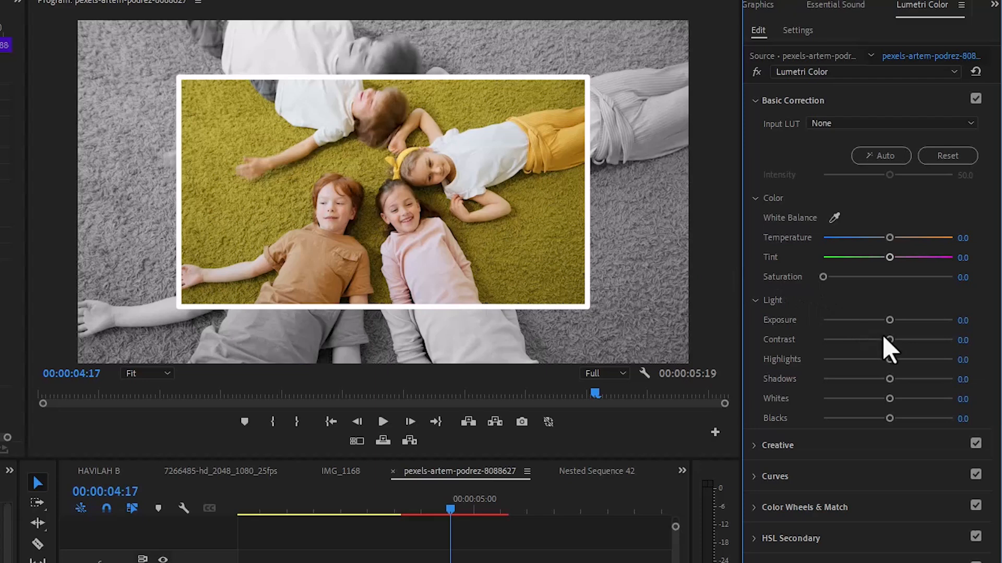
left_click_drag(889, 340, 922, 340)
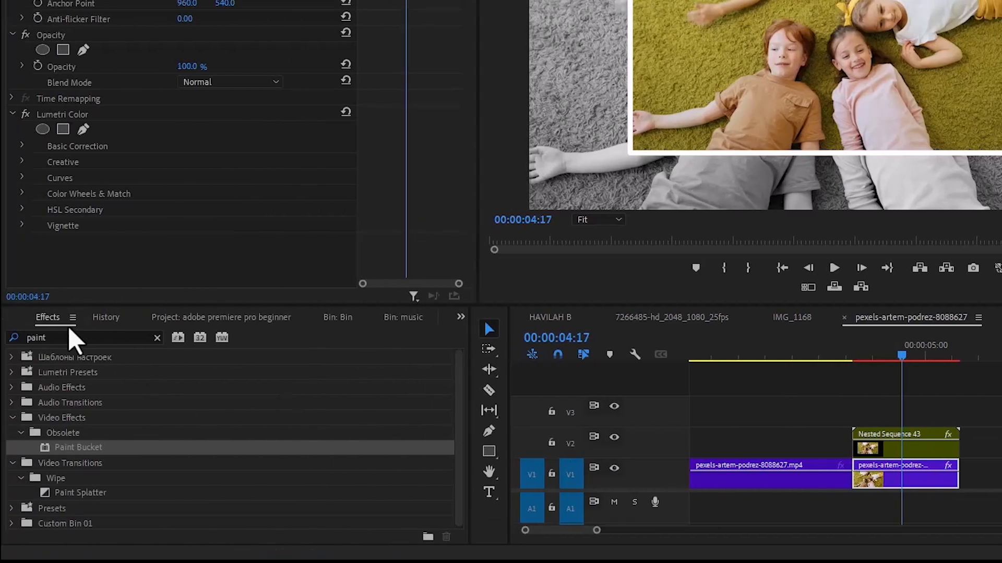
Search the effects for "gauss" and apply Gaussian Blur to the background clip on V1
left_click(62, 325)
left_click_drag(63, 335, 4, 334)
type("gauss")
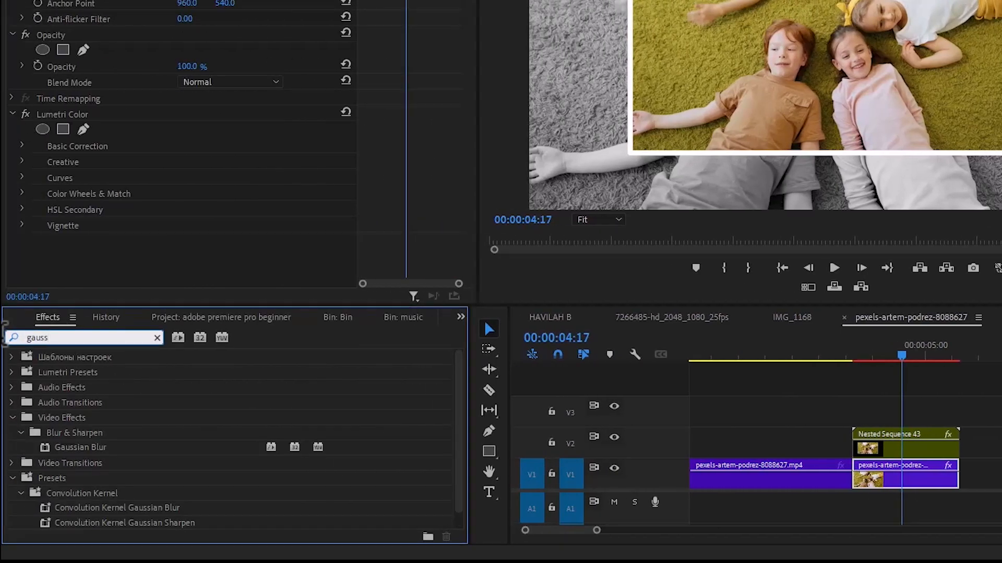
left_click_drag(66, 449, 916, 485)
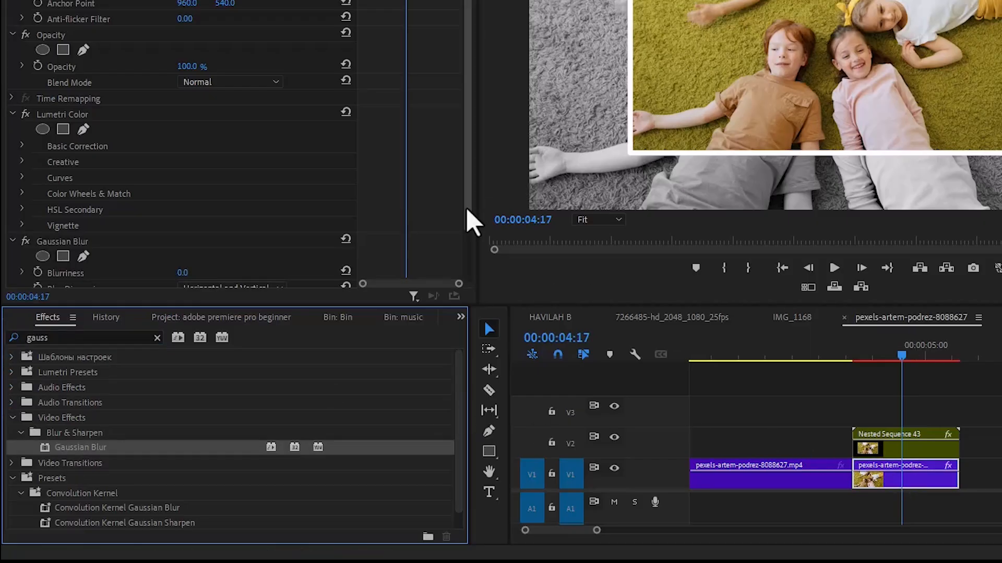
Set the Gaussian Blur blurriness to 50
left_click_drag(466, 206, 467, 282)
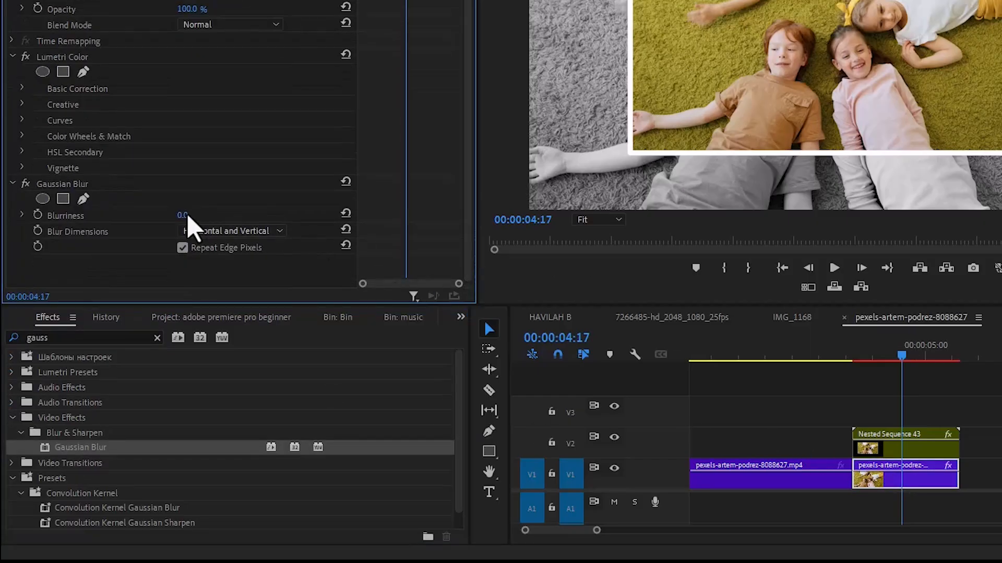
left_click_drag(183, 216, 214, 215)
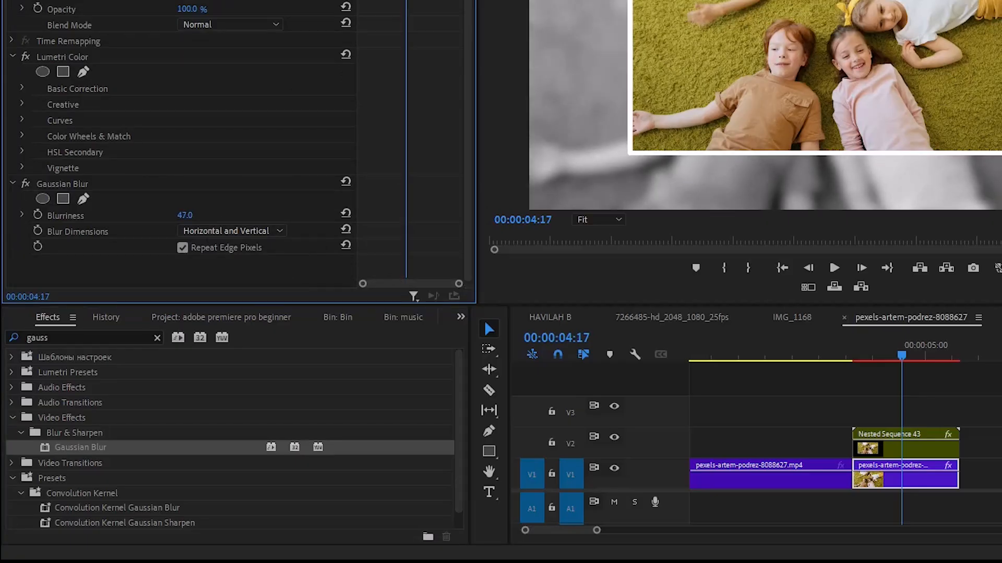
left_click(212, 186)
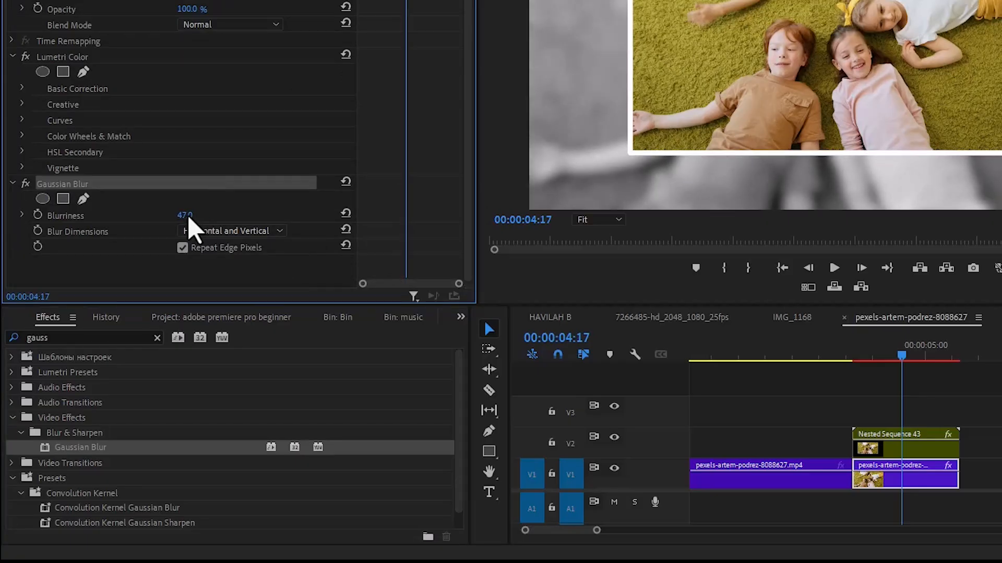
Search the effects for "shadow" and apply Drop Shadow to the nested sequence on V2
left_click_drag(74, 338, 5, 345)
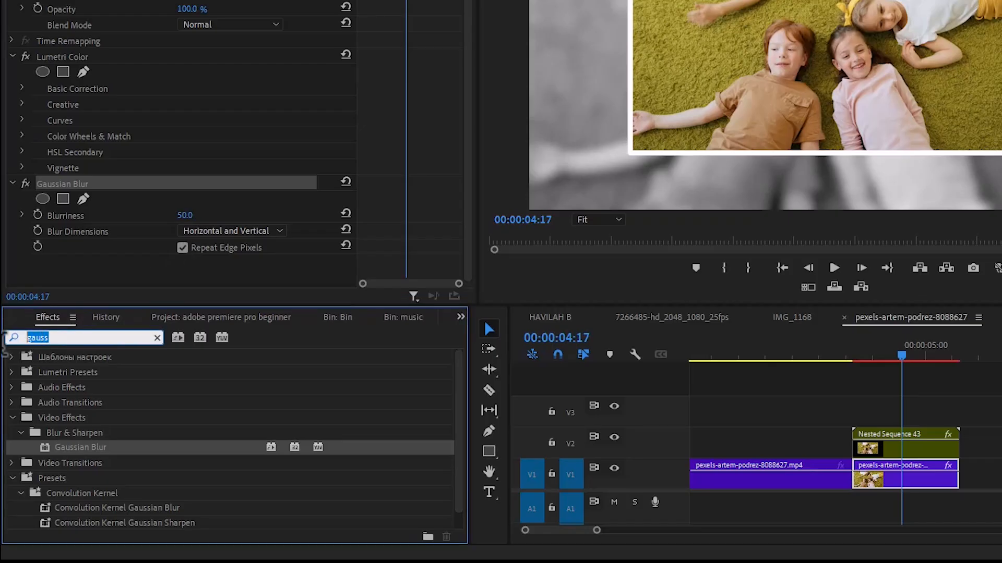
type("shadow")
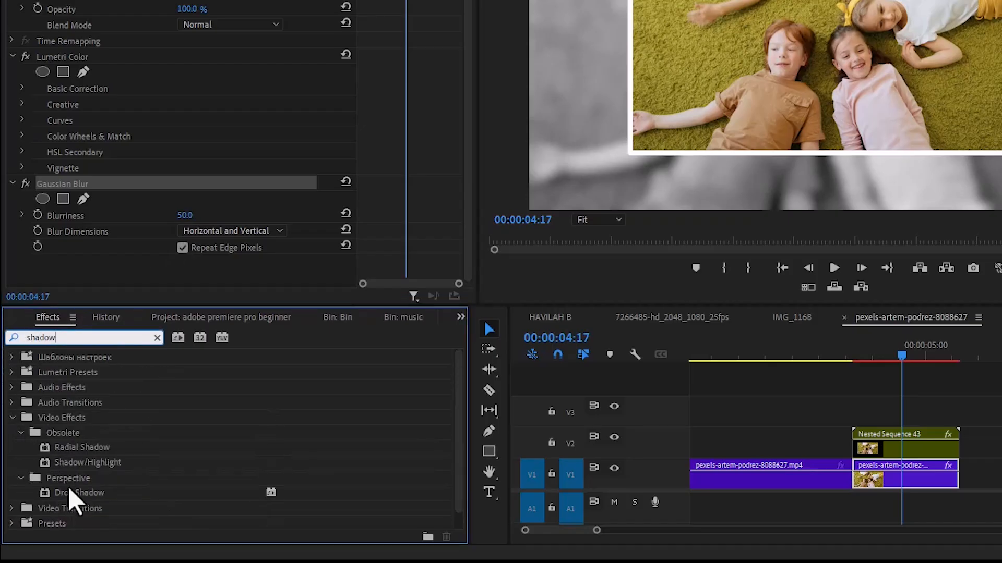
left_click_drag(76, 493, 877, 446)
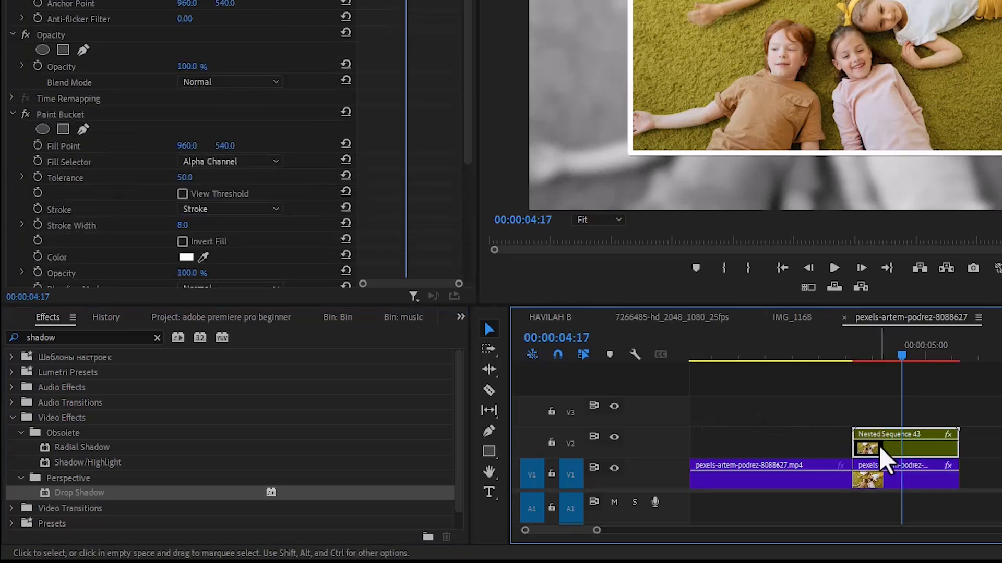
Set the Drop Shadow opacity to 100%, distance to 10 and softness to 33 on the nested sequence
left_click(470, 175)
left_click_drag(470, 174, 472, 292)
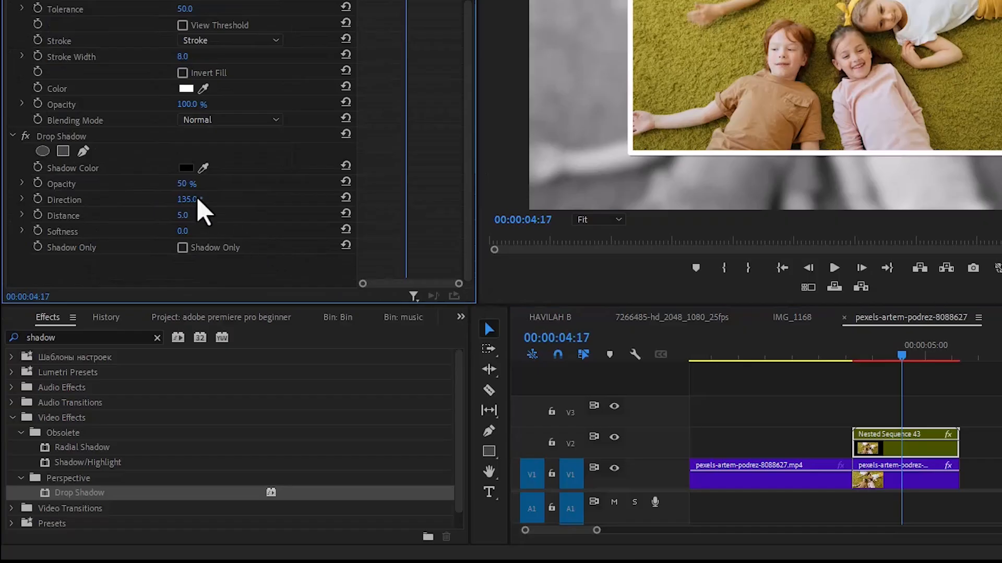
left_click(182, 184)
type("10")
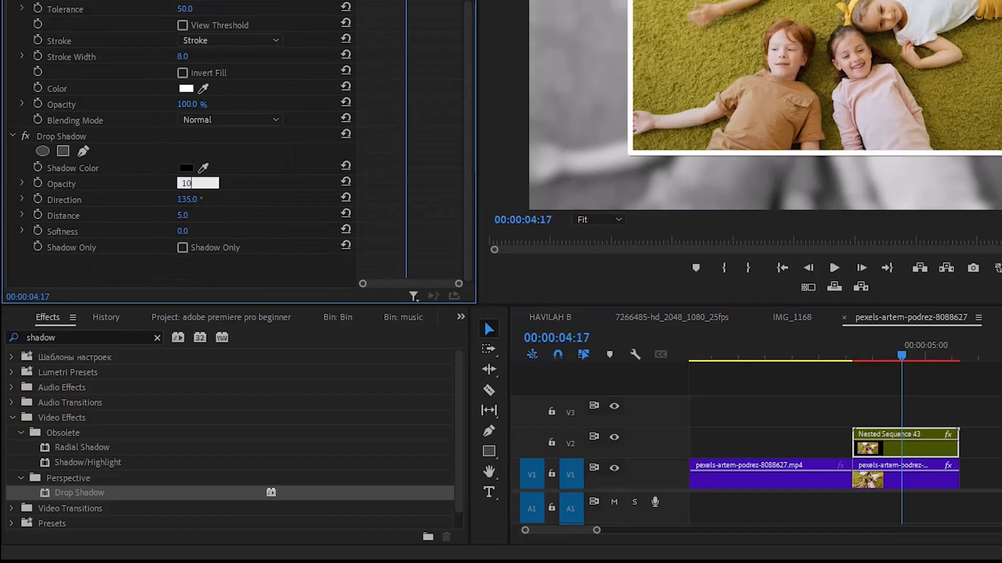
type("0")
key("Return")
left_click(183, 231)
type("10")
key("Return")
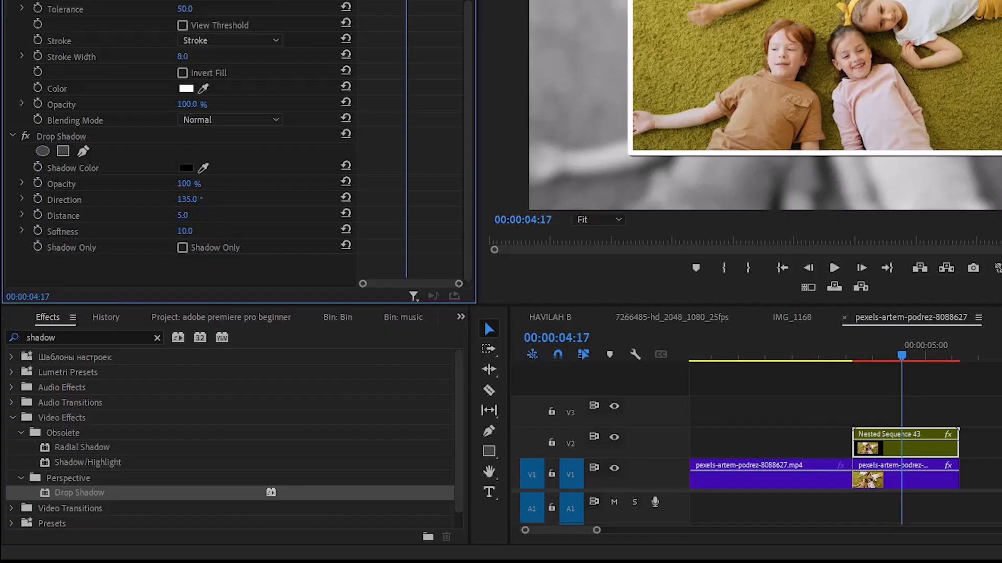
left_click(184, 215)
type("10")
key("Return")
left_click(185, 231)
type("30")
key("Return")
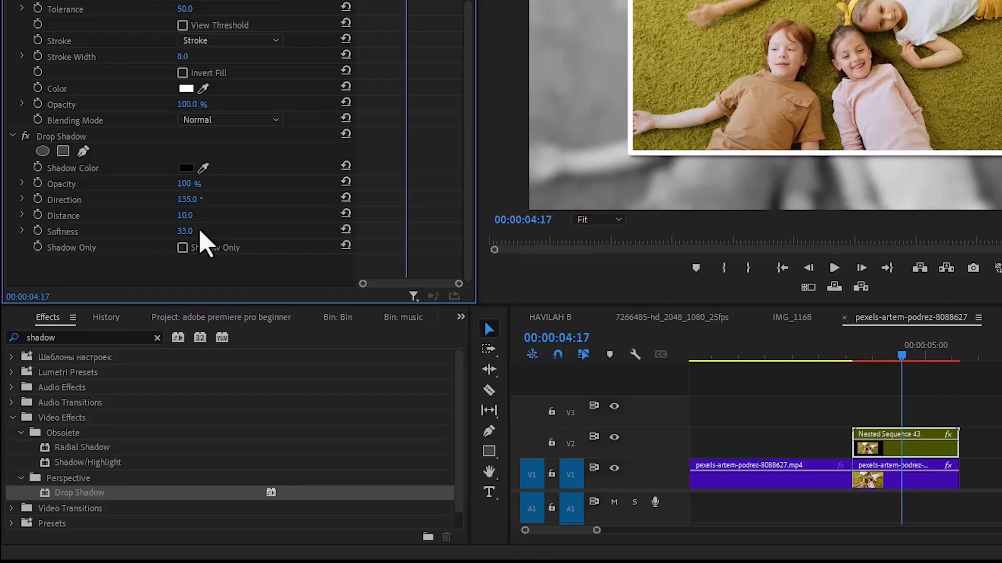
Place the camera viewfinder overlay PNG on V3 above the nested sequence at the playhead
left_click(344, 320)
left_click_drag(100, 428, 903, 433)
Cut the overlay where the nested sequence ends and delete the excess part
left_click(488, 391)
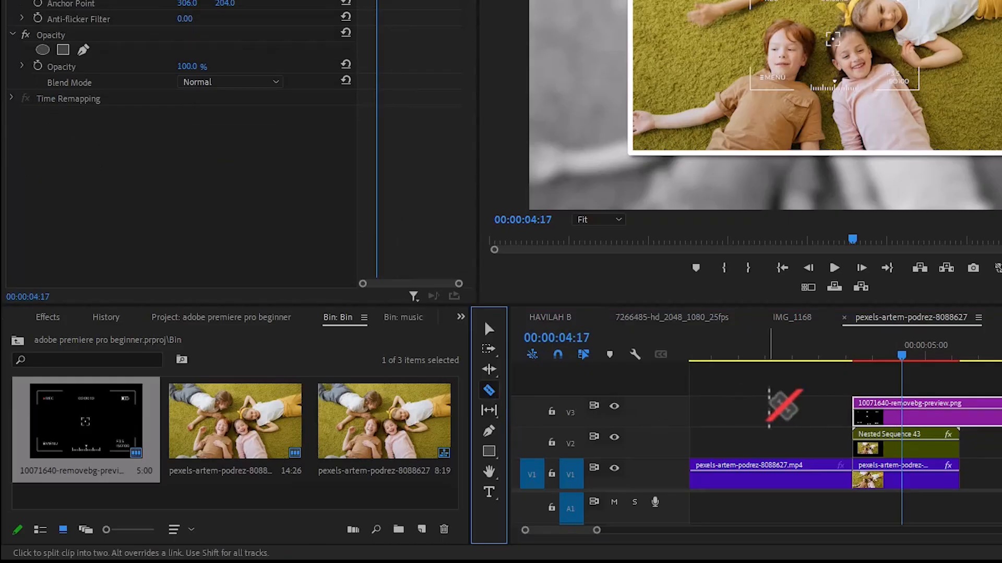
left_click(959, 413)
key("v")
left_click(989, 419)
key("Delete")
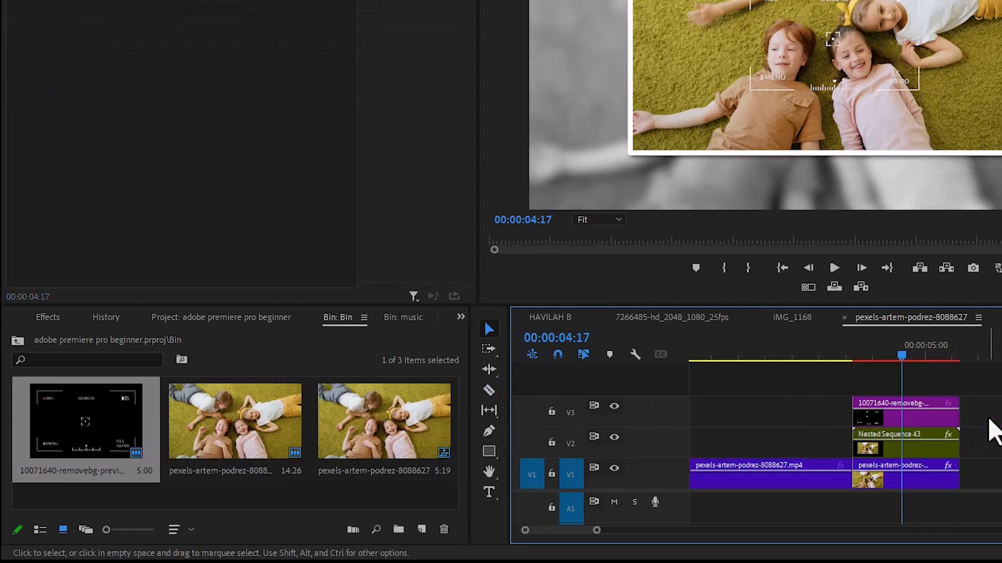
Turn off uniform scale on the overlay and set its scale height to 206 and width to 231
left_click(932, 424)
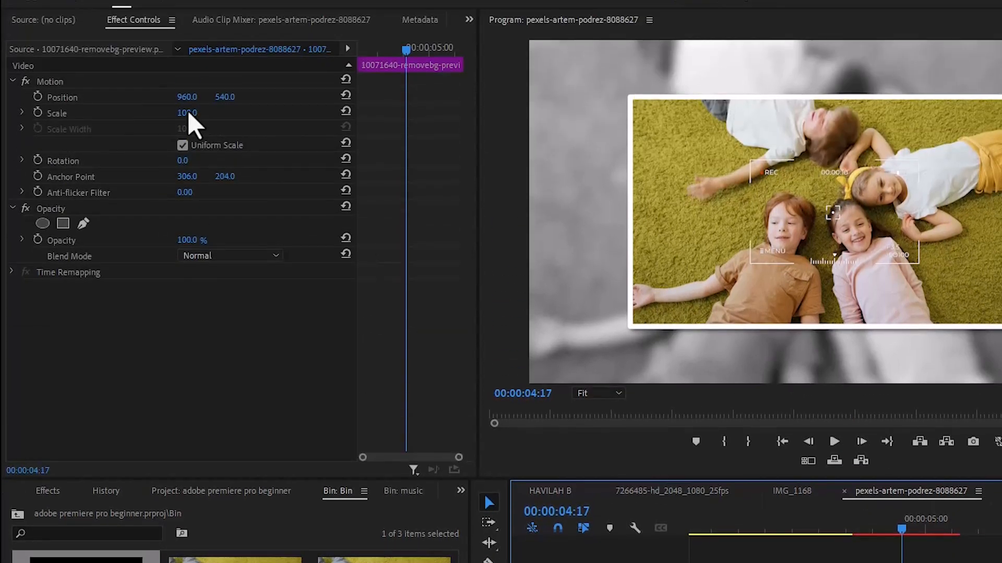
mouse_move(188, 113)
left_mouse_down()
mouse_move(266, 112)
mouse_move(198, 114)
left_mouse_up()
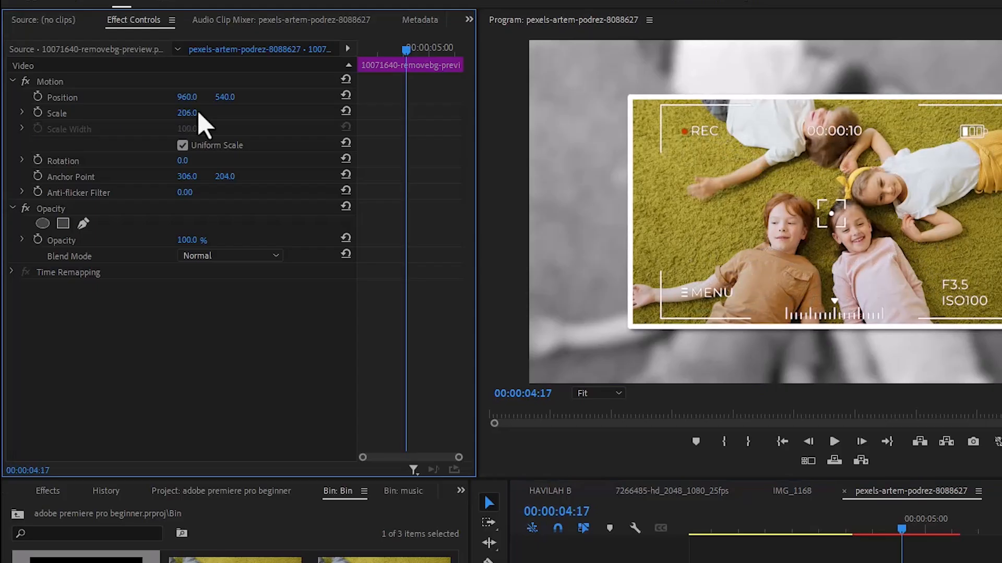
left_click(182, 145)
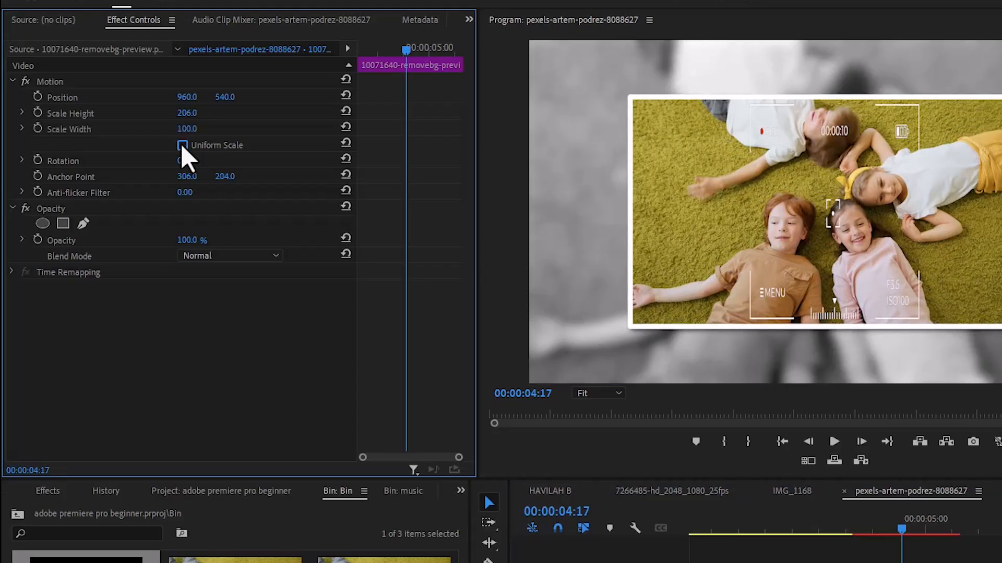
left_click_drag(187, 129, 255, 128)
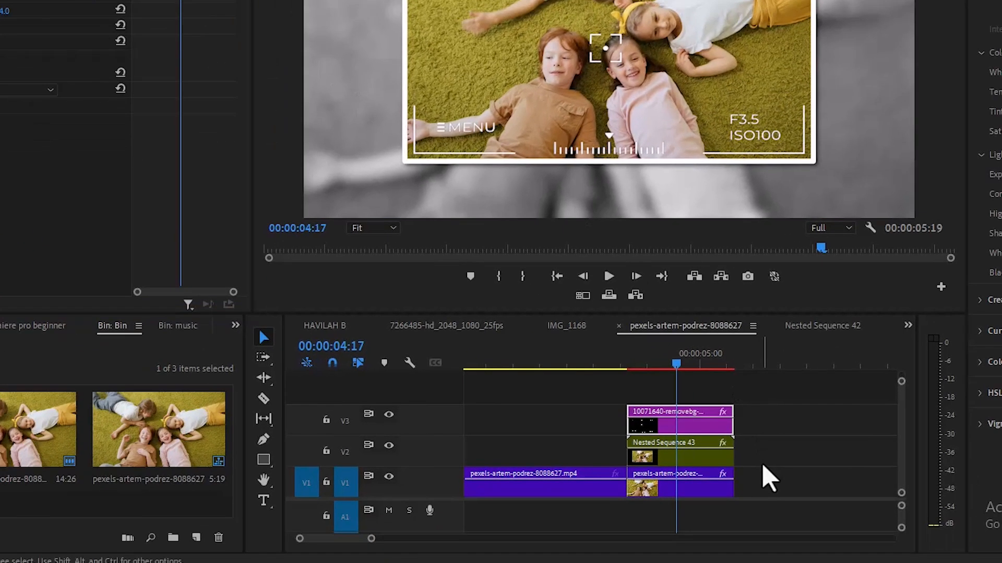
Select the overlay and the nested sequence together and nest them into a new sequence
left_click_drag(762, 464, 694, 425)
right_click(693, 425)
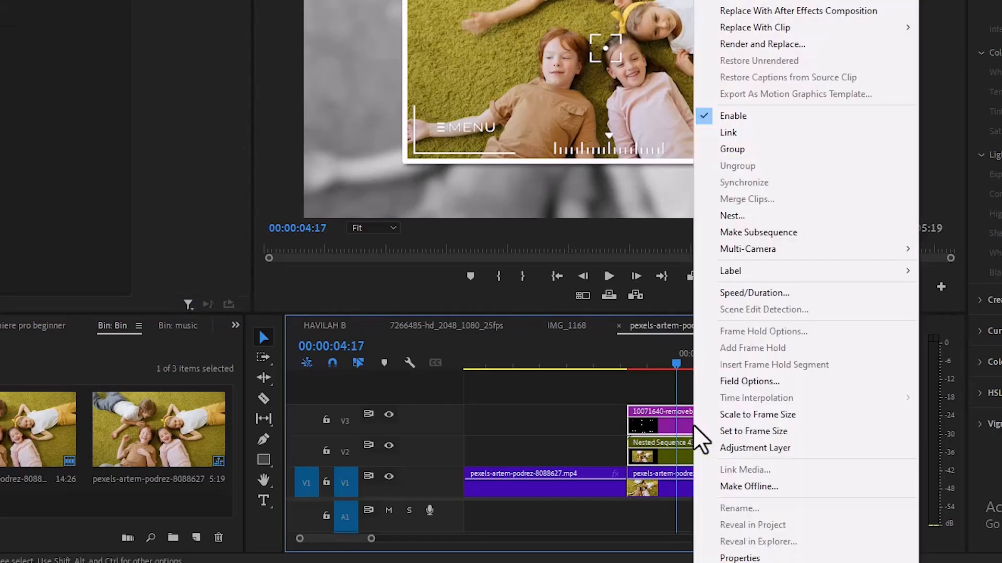
left_click(741, 216)
left_click(488, 202)
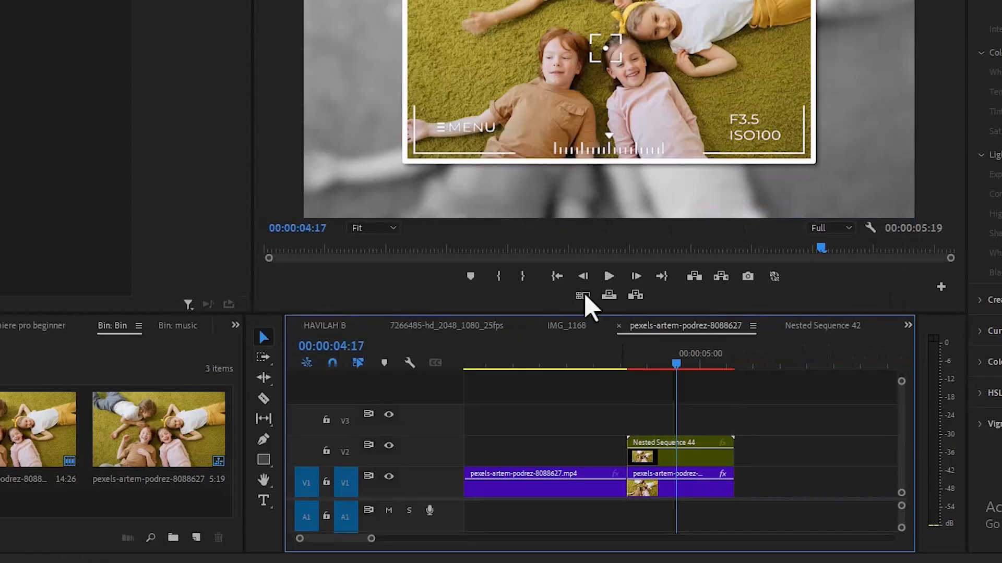
At the new nested clip's start, keyframe Position, Scale and Rotation, with rotation 5° and scale 108
left_click(678, 459)
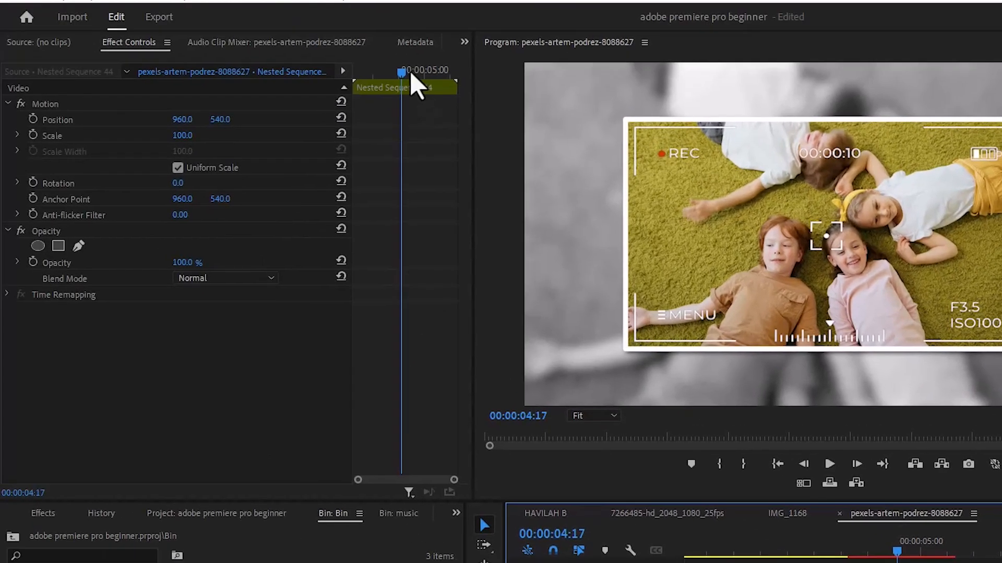
left_click_drag(368, 42, 305, 43)
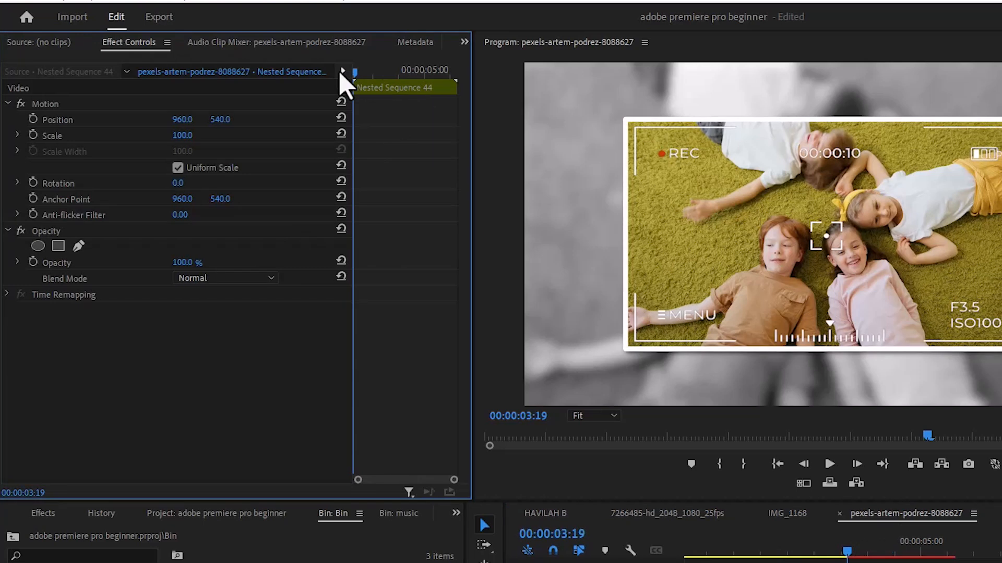
left_click(33, 119)
left_click(33, 134)
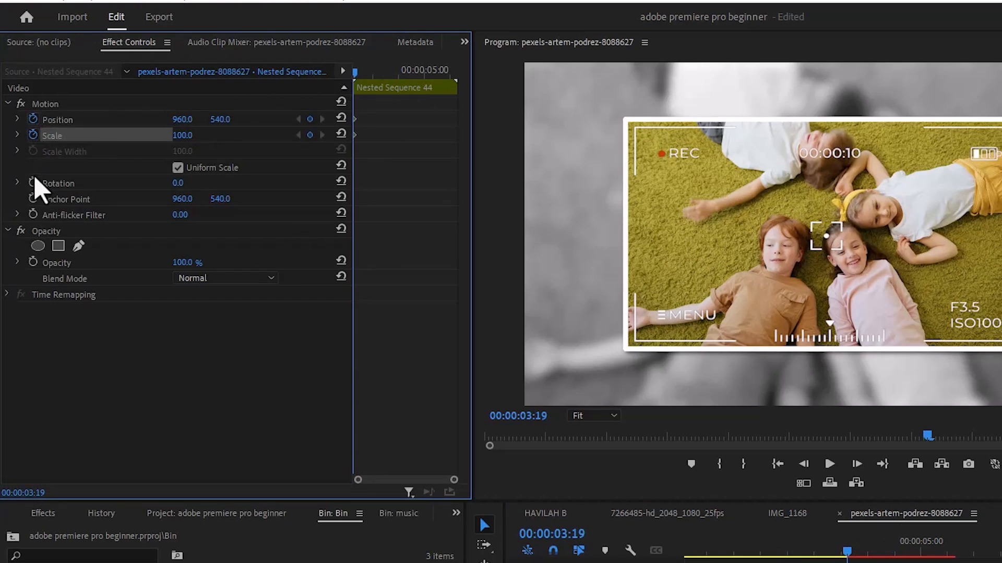
left_click(33, 182)
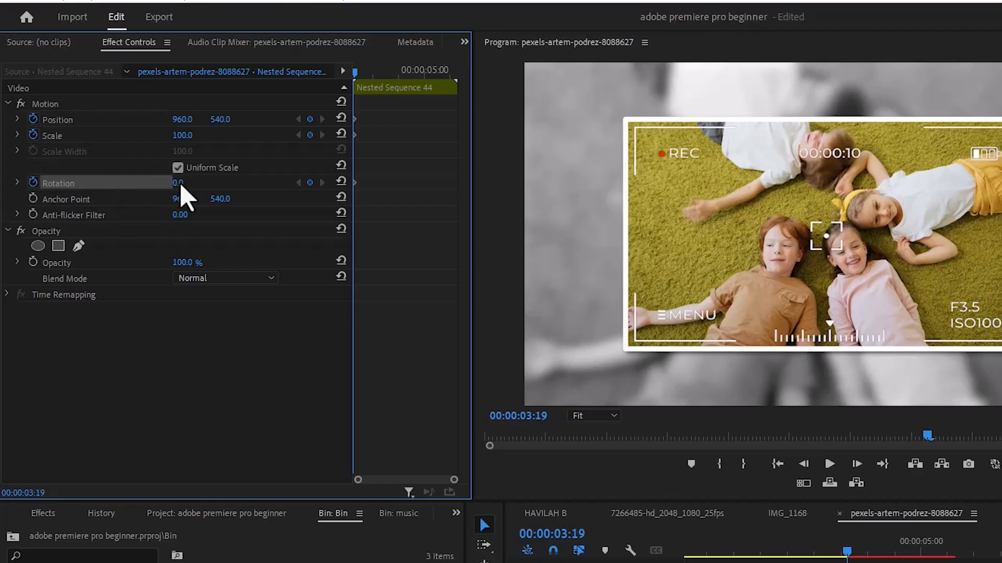
mouse_move(179, 183)
left_mouse_down()
mouse_move(192, 183)
mouse_move(182, 183)
left_mouse_up()
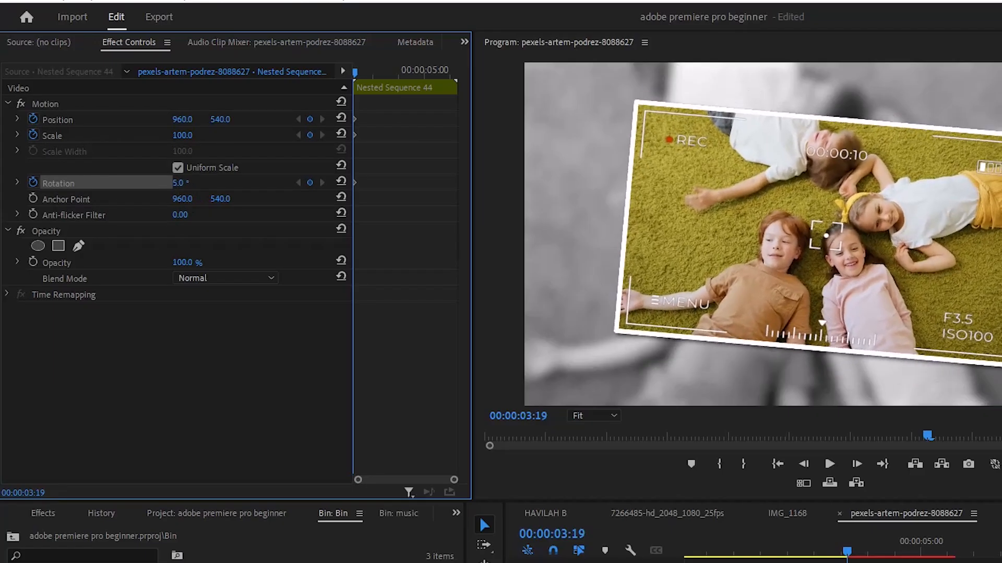
left_click_drag(182, 135, 191, 133)
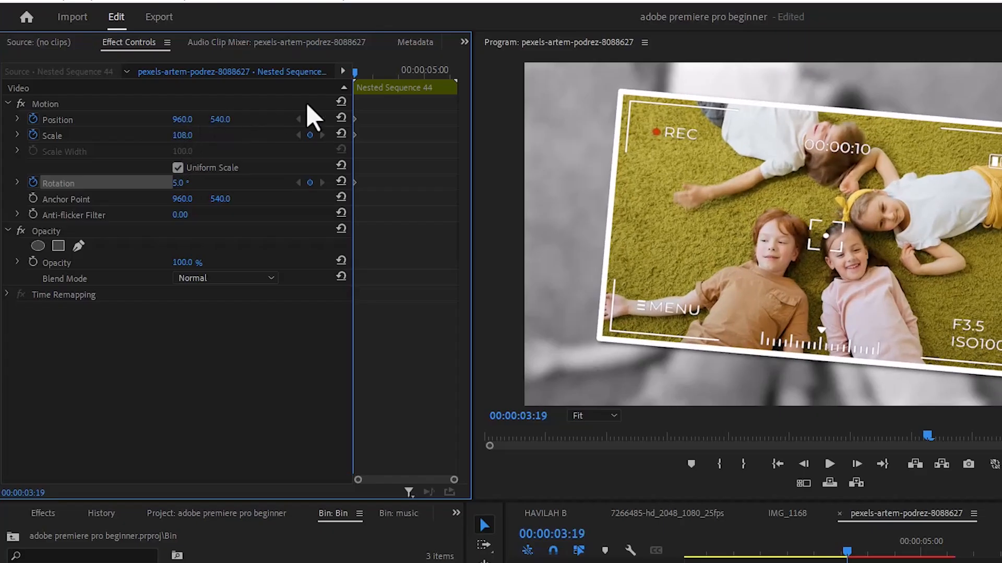
At the nested clip's end, set the rotation keyframe to -6°
left_click_drag(355, 75, 433, 77)
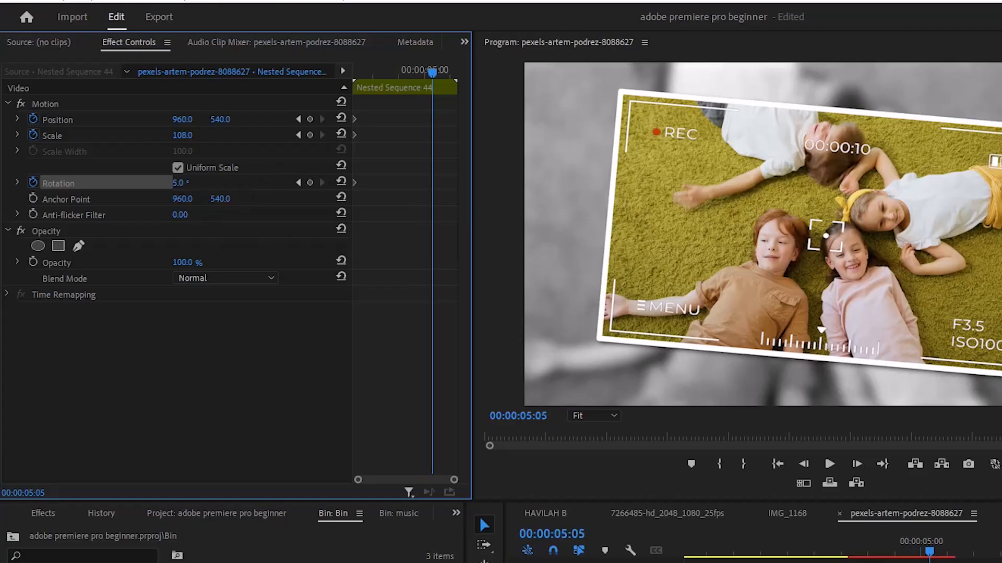
left_click_drag(179, 183, 170, 184)
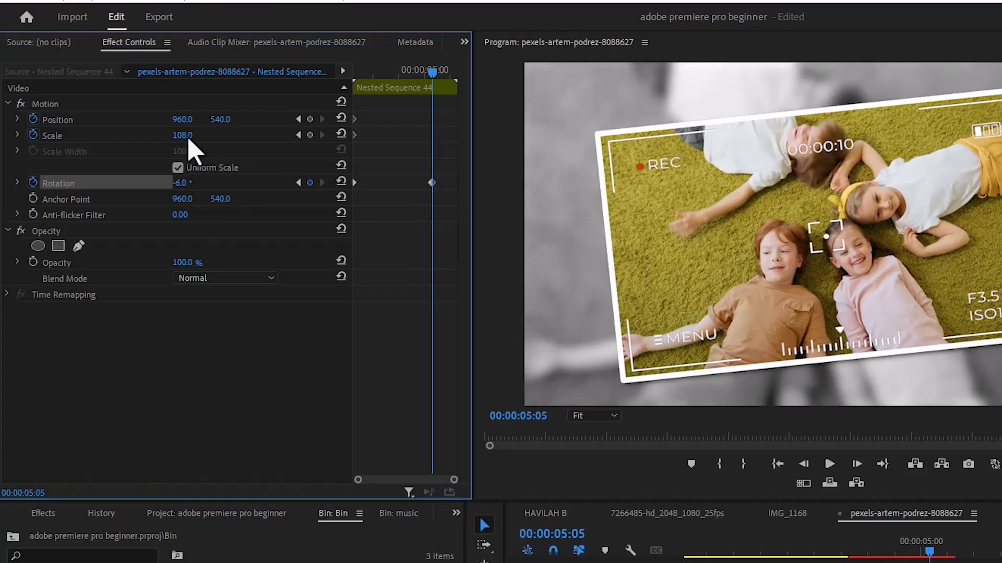
left_click_drag(183, 135, 182, 135)
left_click_drag(410, 116, 445, 194)
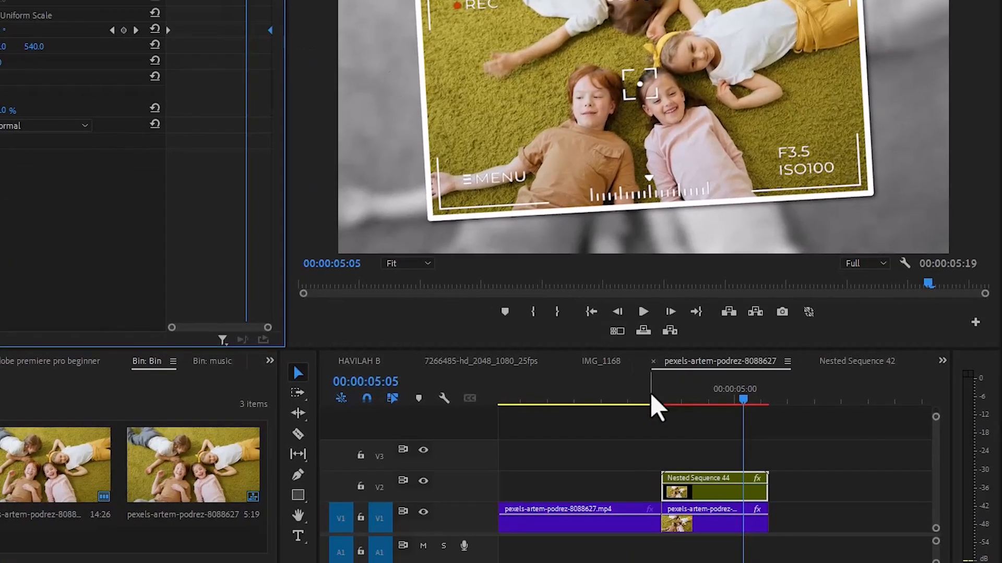
Play back the sequence to preview the rotating photo animation
left_click(836, 556)
left_click(644, 314)
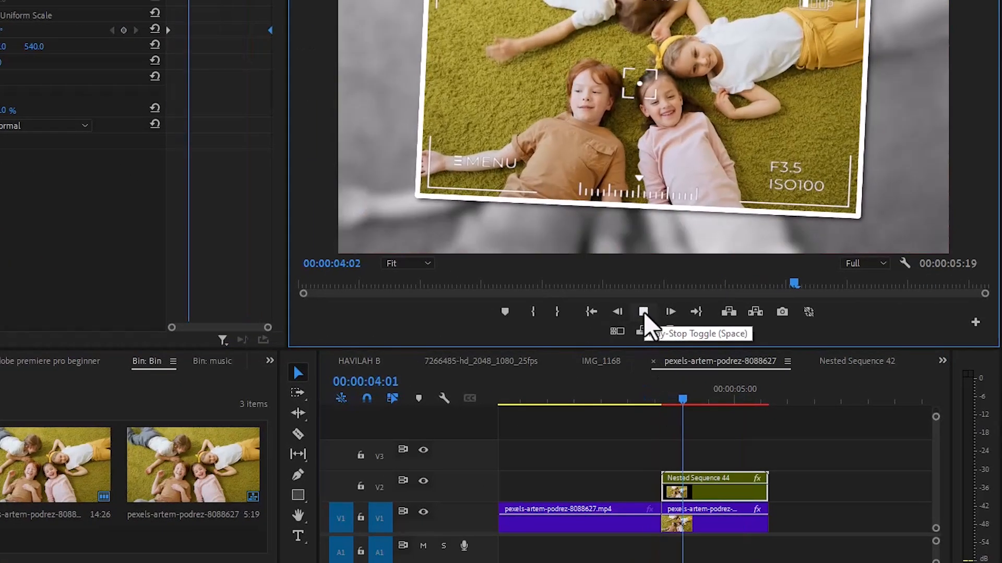
left_click(644, 313)
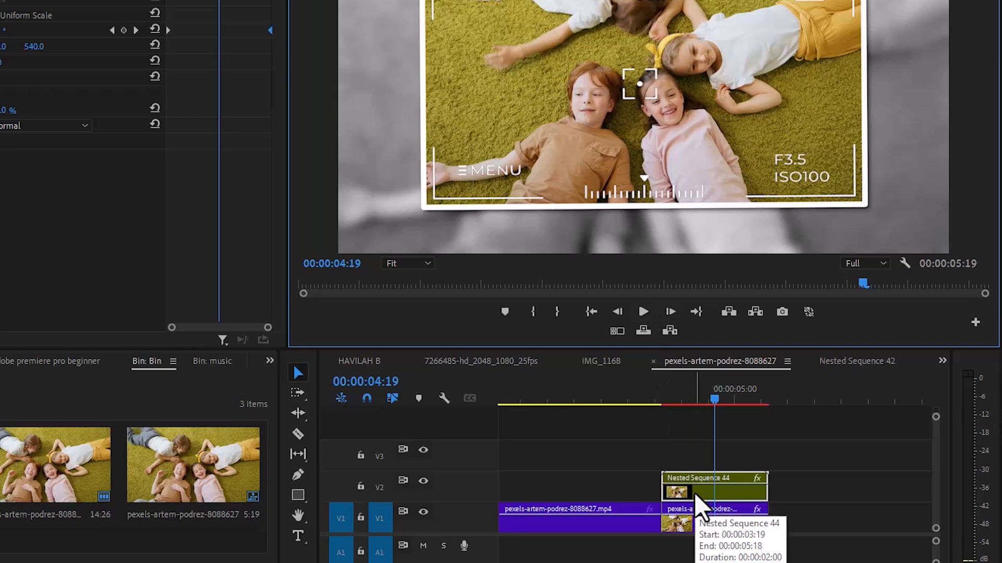
Create a new 1920×1080 adjustment layer and place it on V3 above the nested clip
left_click(230, 528)
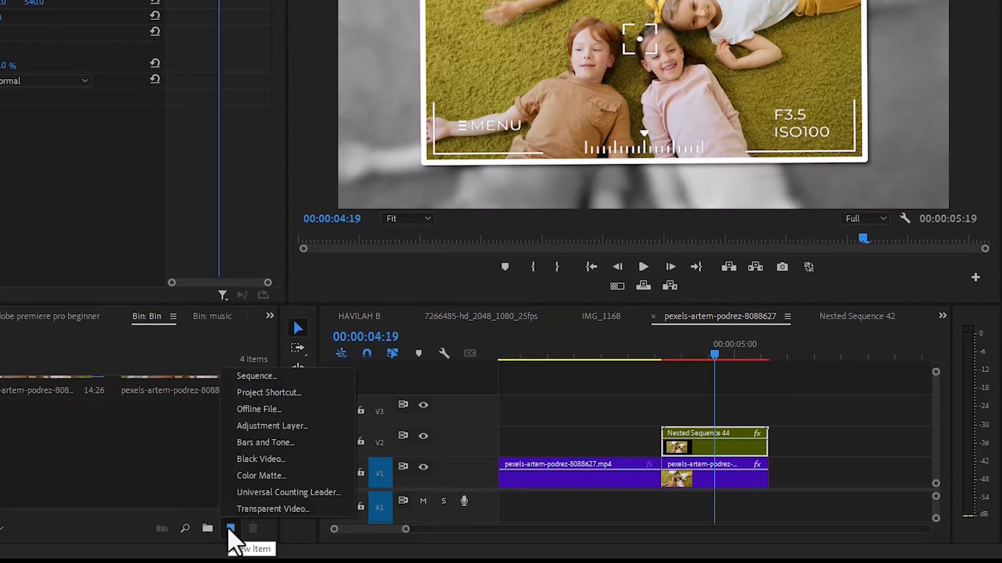
left_click(261, 426)
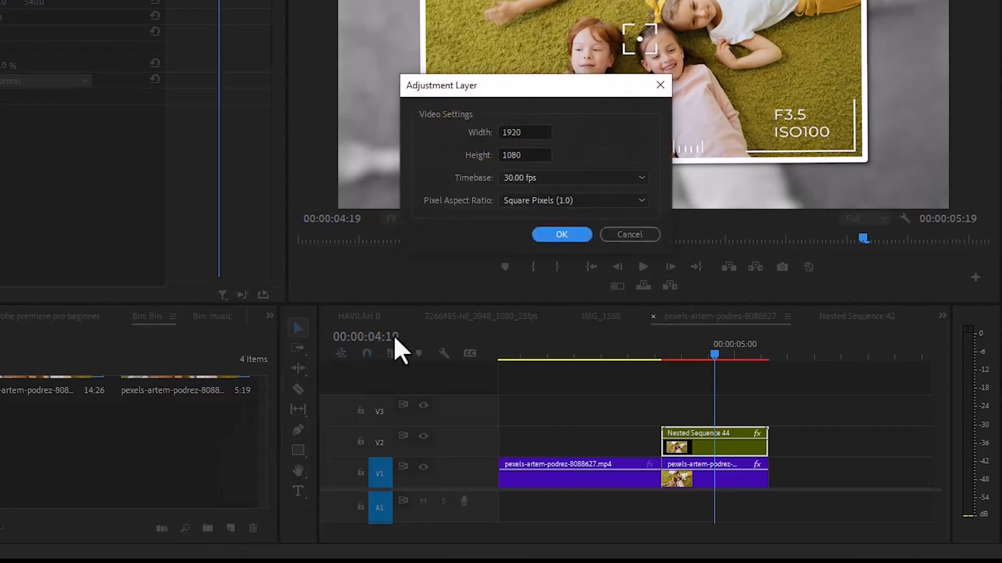
left_click(566, 238)
left_click_drag(67, 459, 652, 416)
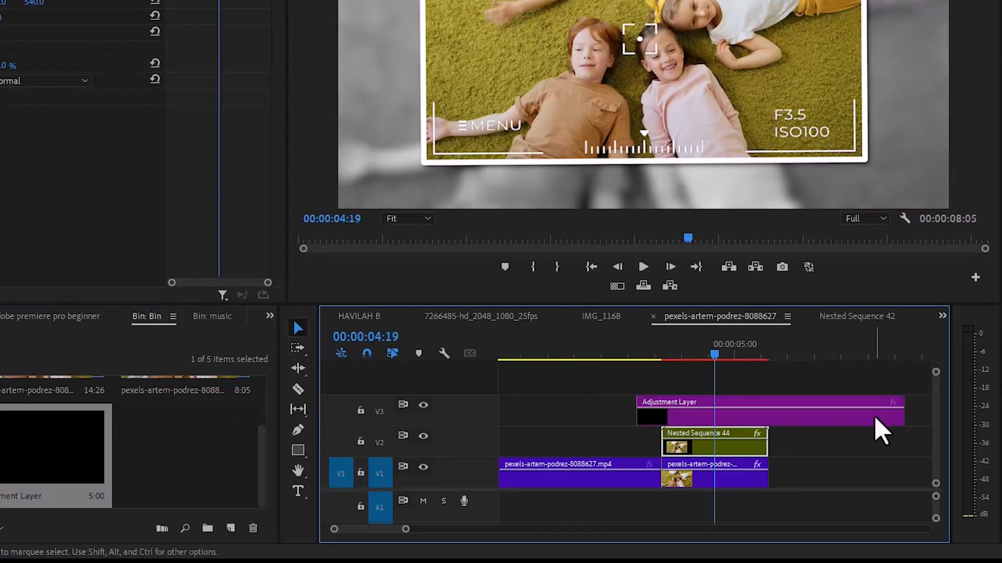
Cut the adjustment layer shortly after the nested clip begins and delete the remaining part
key("c")
left_click(685, 411)
key("v")
left_click(710, 421)
key("Delete")
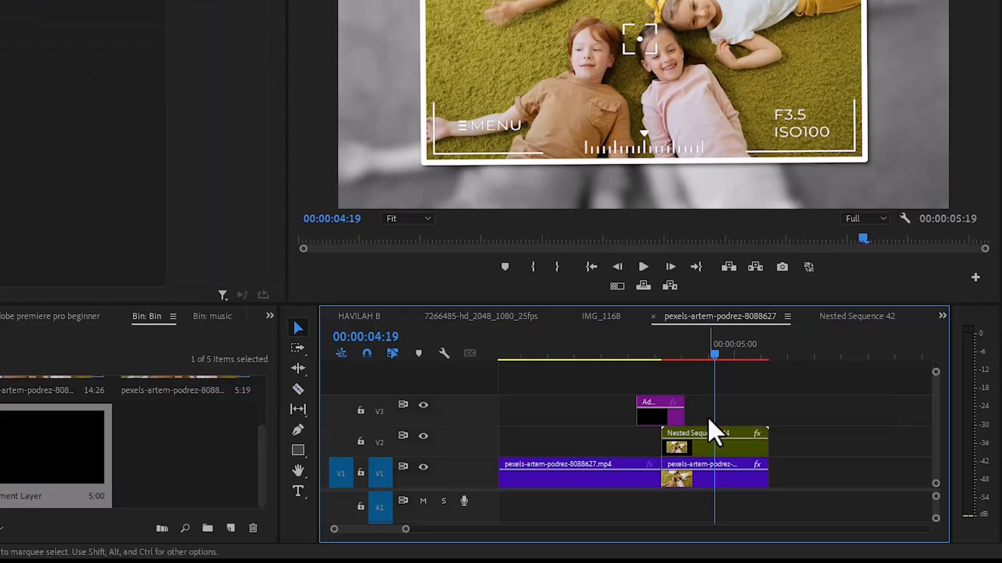
Search the effects for "proc" and apply ProcAmp to the adjustment layer
left_click(662, 425)
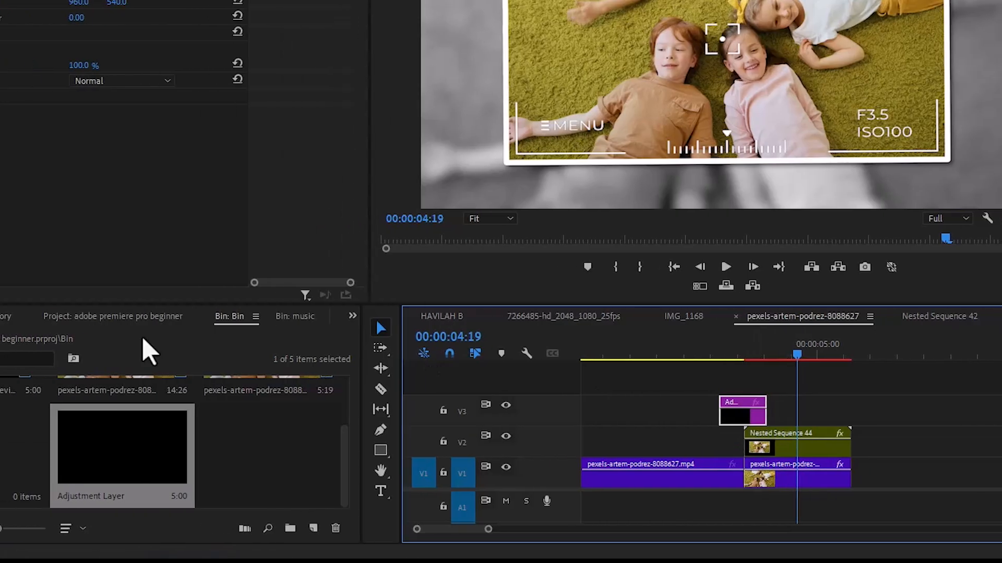
left_click(55, 317)
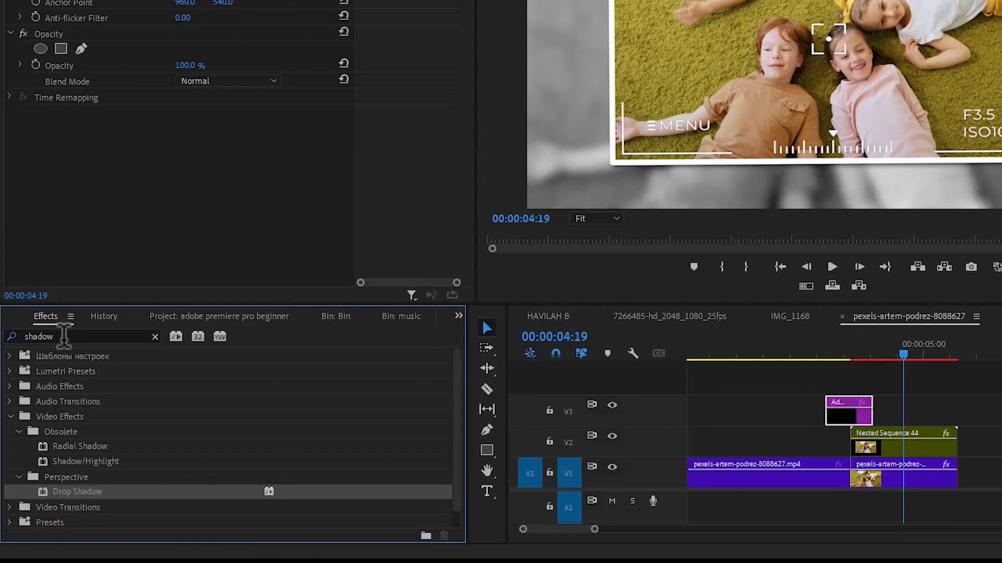
left_click(64, 337)
type("proc")
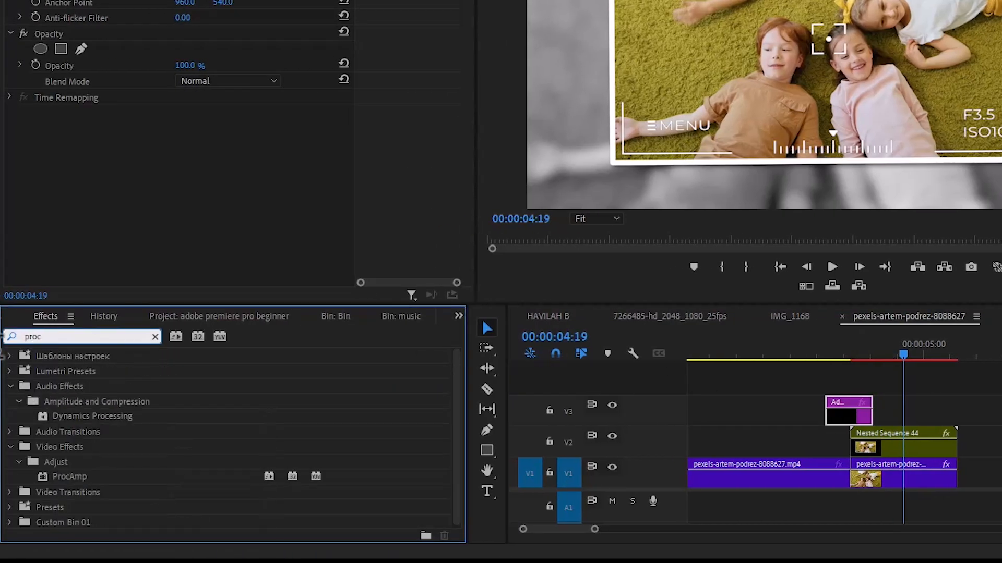
left_click_drag(72, 479, 837, 406)
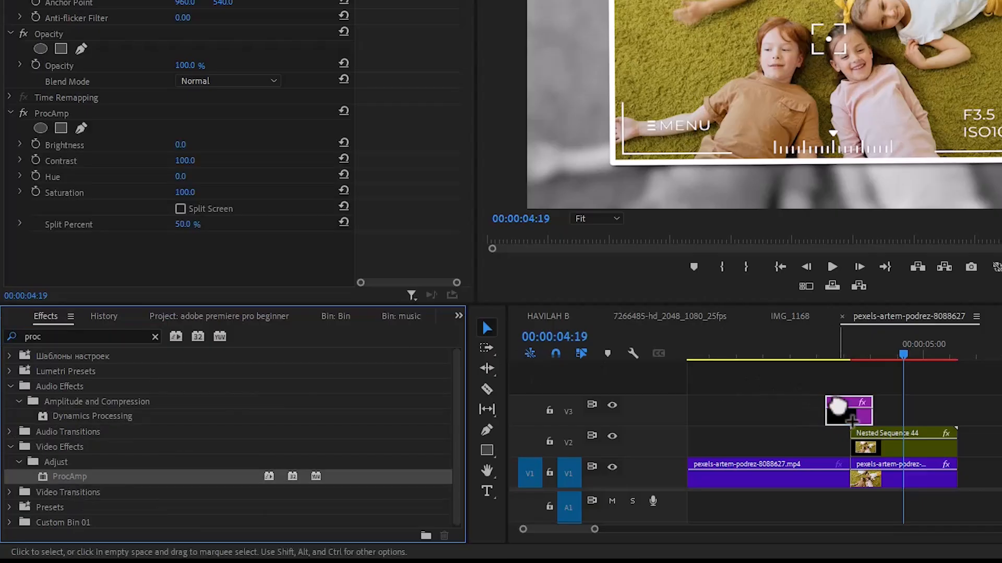
At the start of the nested clip, set ProcAmp brightness to 100 and add a brightness keyframe
left_click(852, 357)
left_click(850, 356)
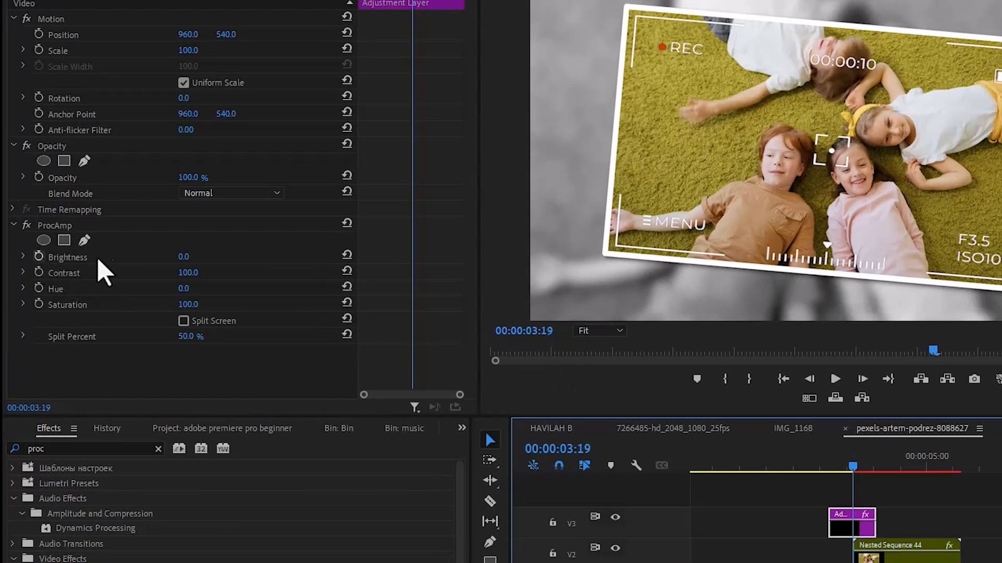
left_click(192, 261)
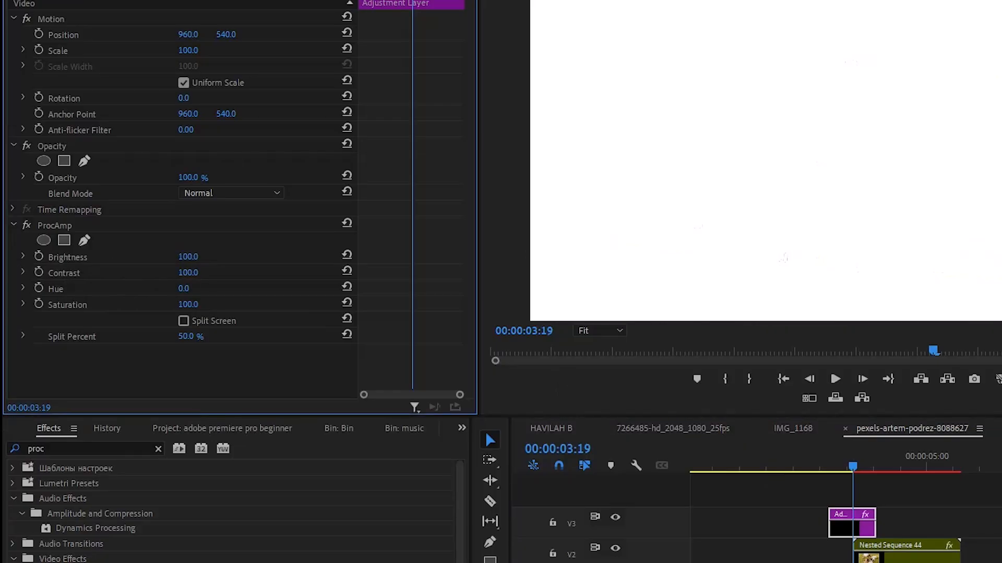
left_click(38, 257)
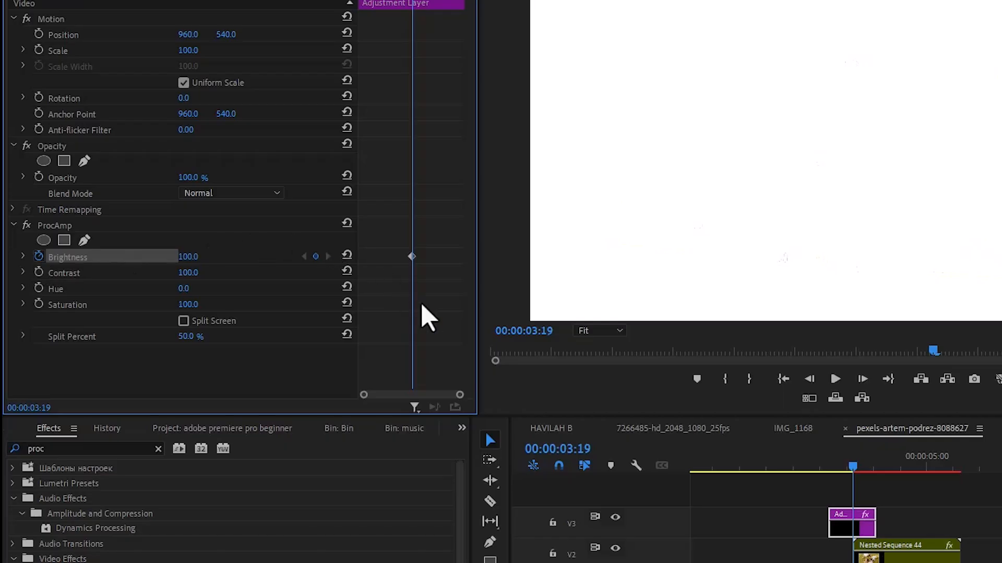
Add ProcAmp brightness keyframes at 0 ten frames before and after the 100 keyframe to form a flash
key("shift+Left")
key("shift+Left")
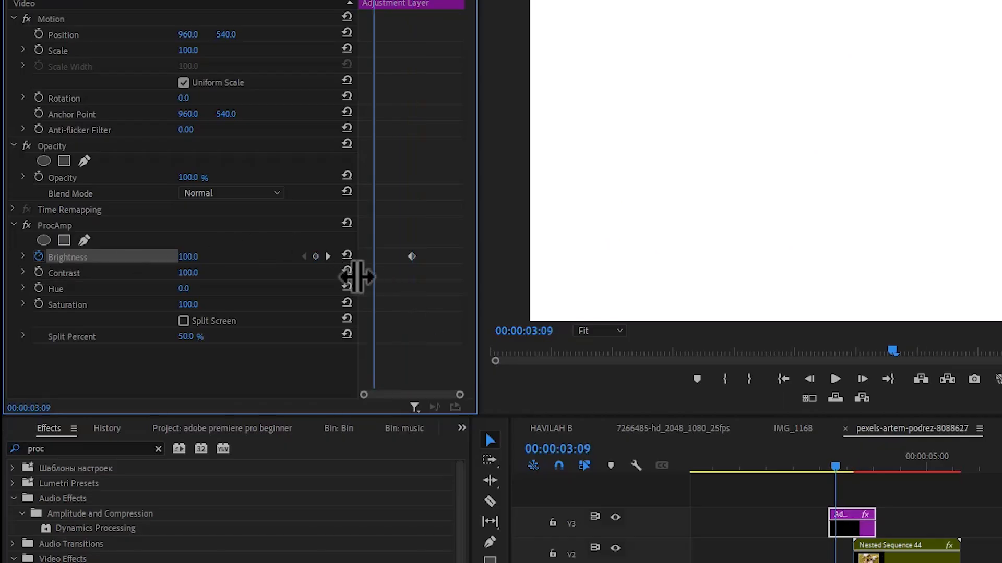
left_click(194, 257)
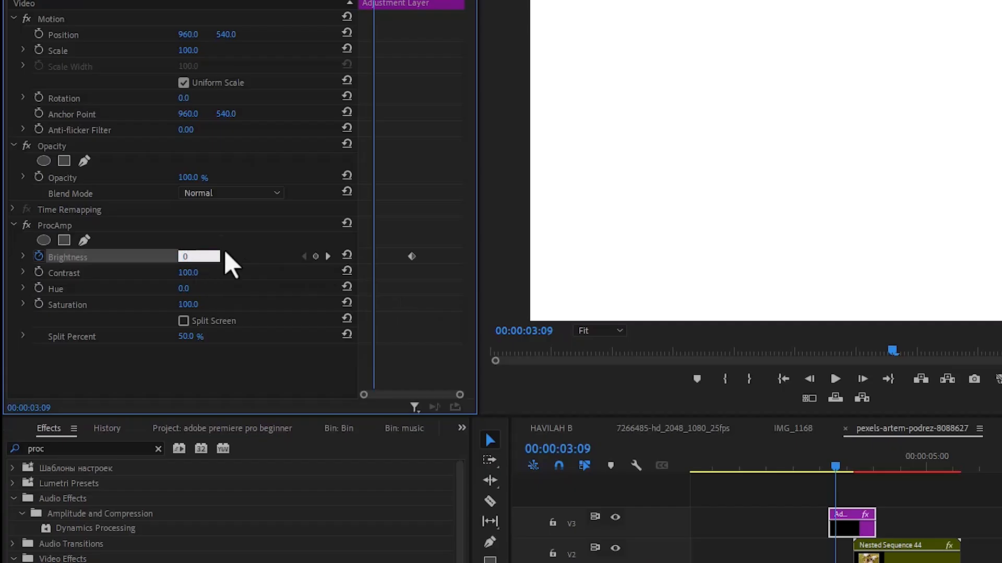
key("Return")
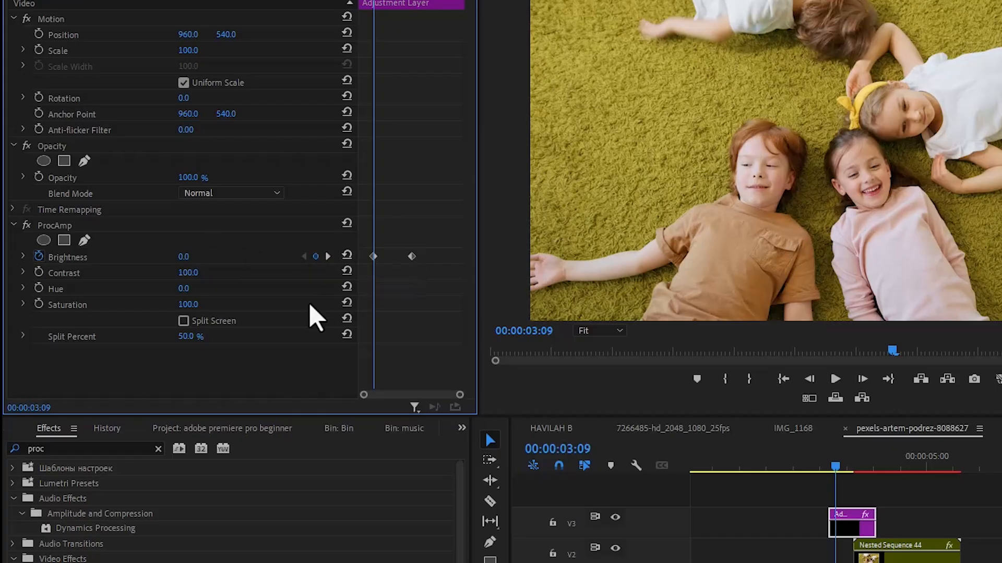
key("space")
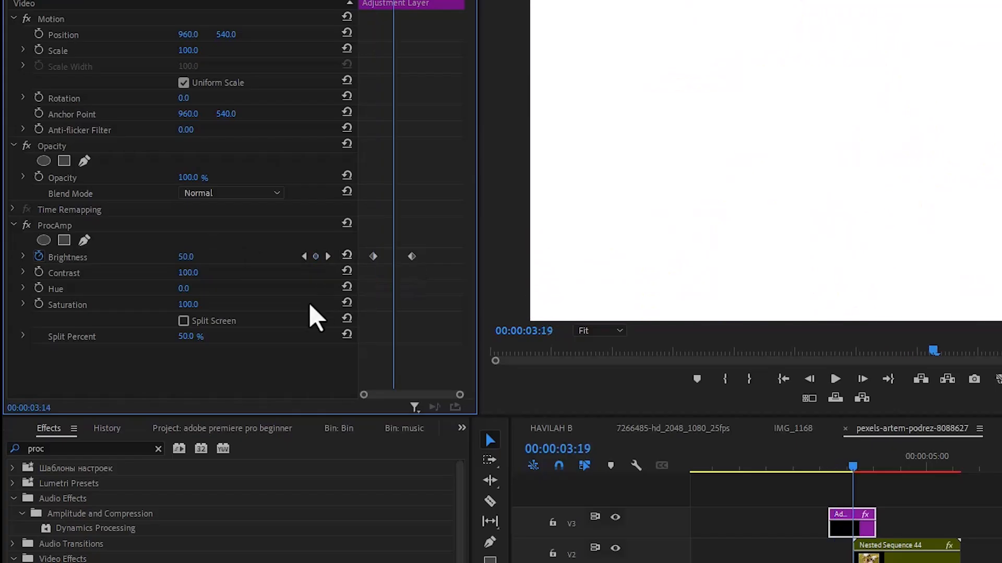
left_click(346, 255)
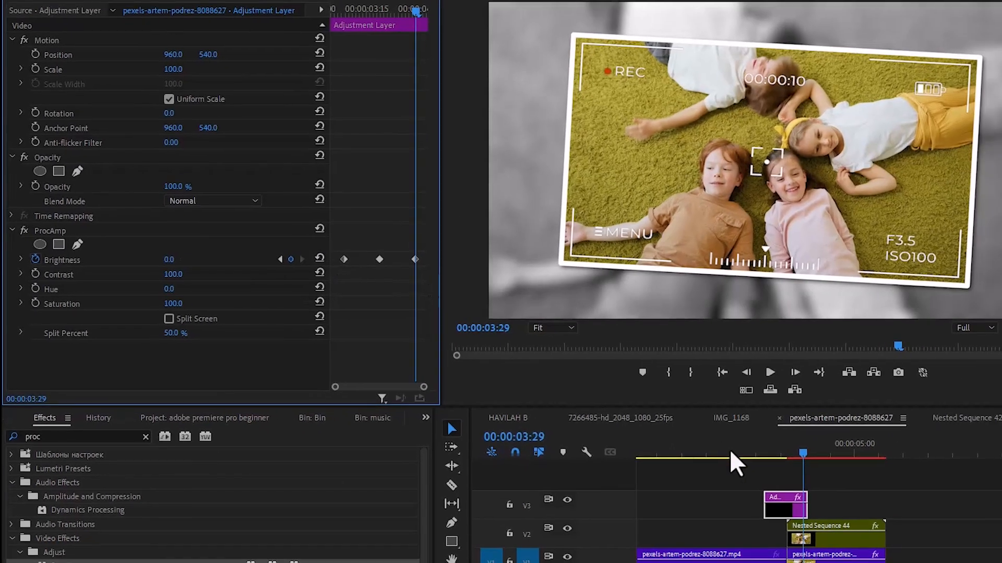
Play back the sequence from before the nested clip to preview the flash transition
left_click(804, 465)
key("space")
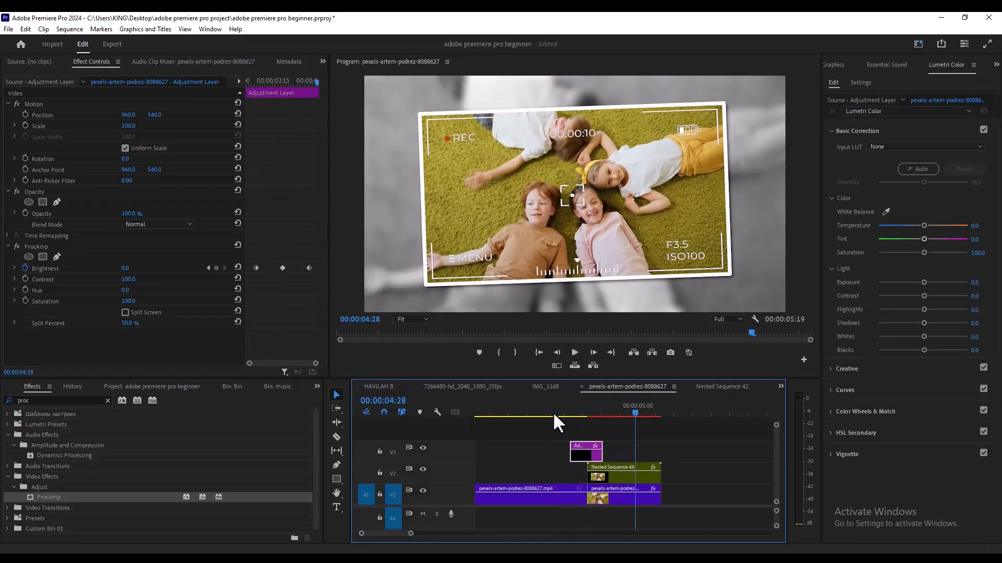
left_click(552, 411)
key("space")
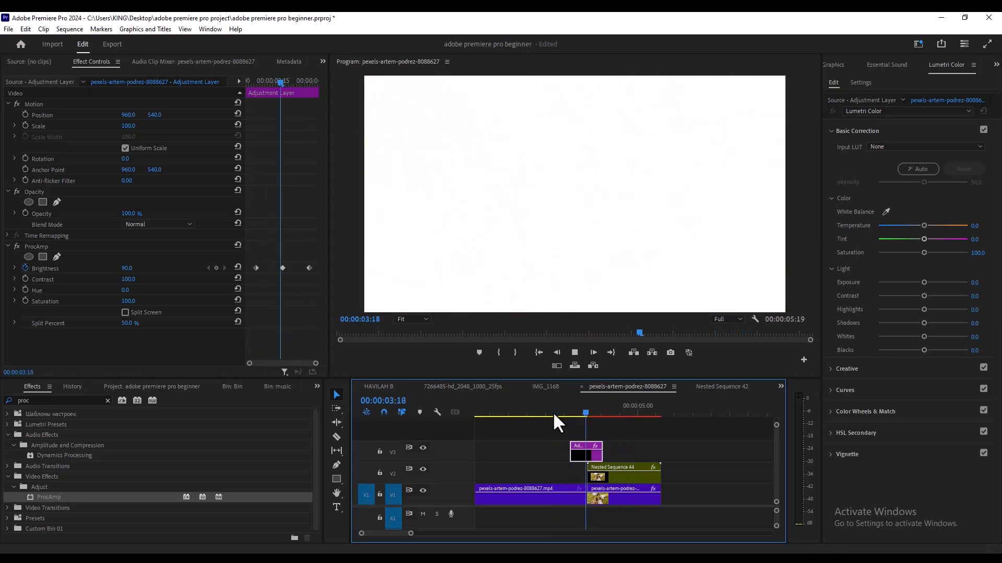